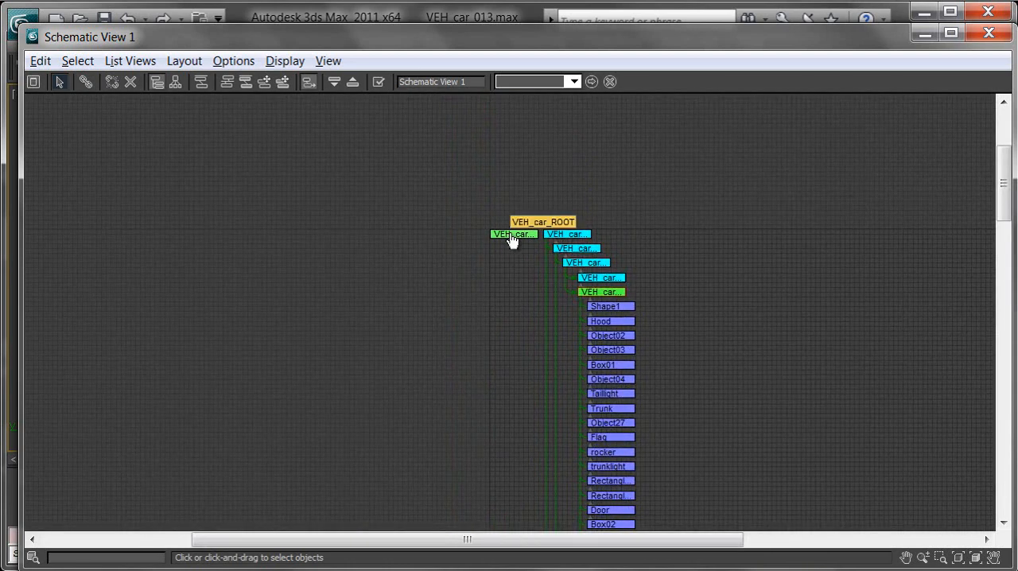
- Select the VEH_car_ROOT helper beneath the middle of the car and examine its X, Y and Z position
click(932, 37)
middle_drag(518, 256, 613, 334)
scroll(586, 303, up, 3)
click(485, 294)
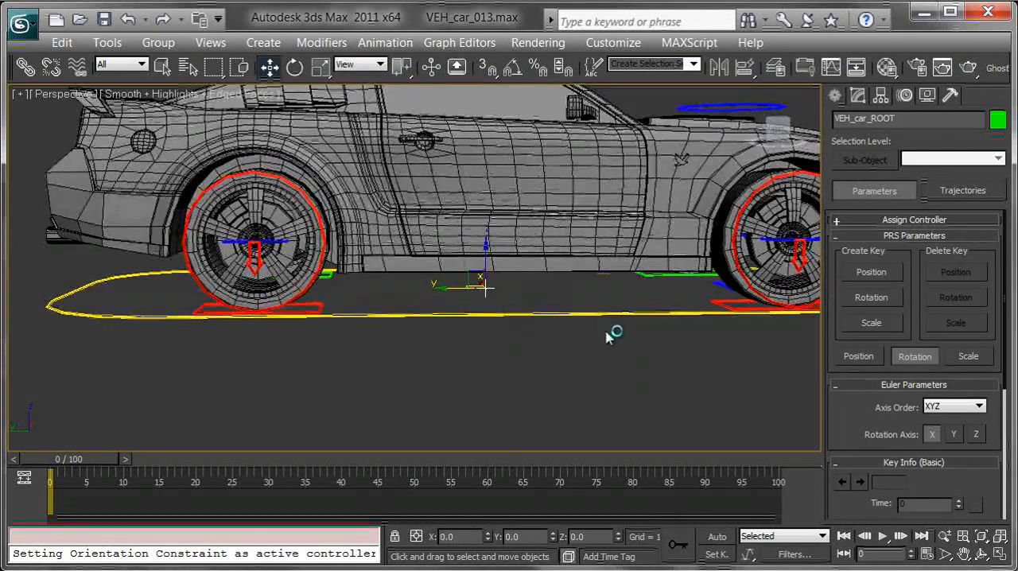
drag(485, 295, 473, 388)
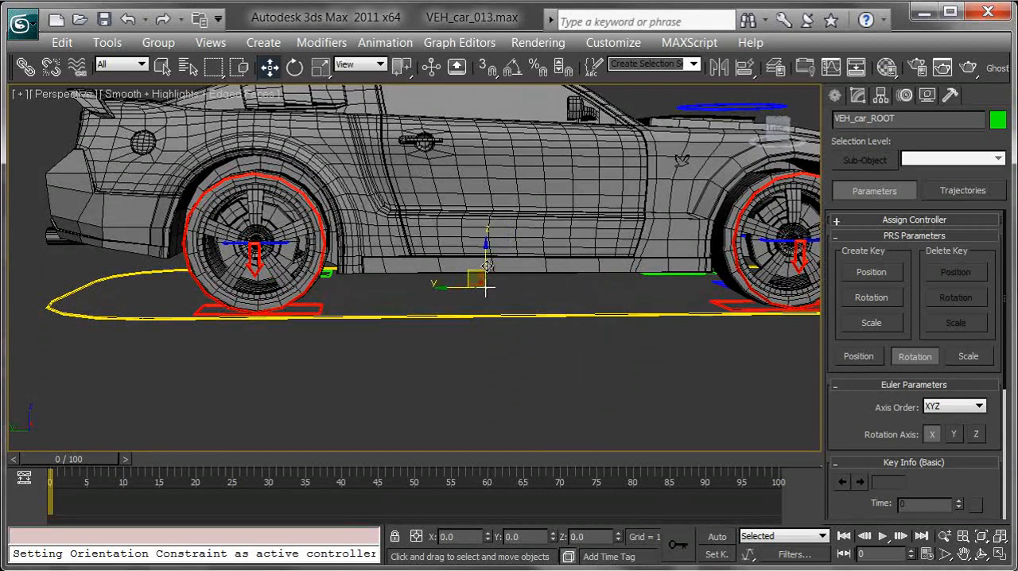
key(ctrl+z)
click(458, 537)
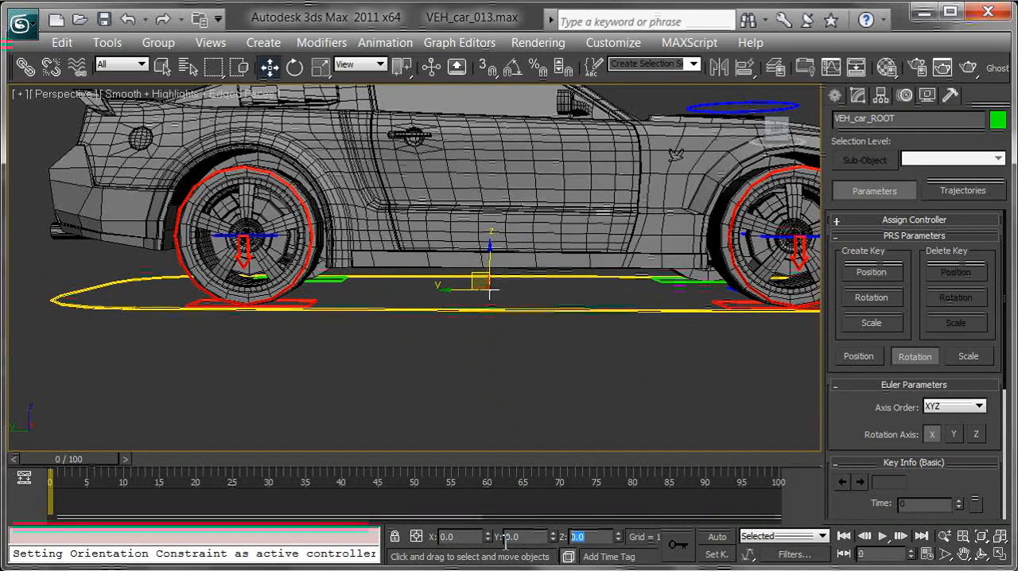
alt+middle_drag(598, 404, 578, 397)
drag(452, 310, 526, 334)
right_click(526, 334)
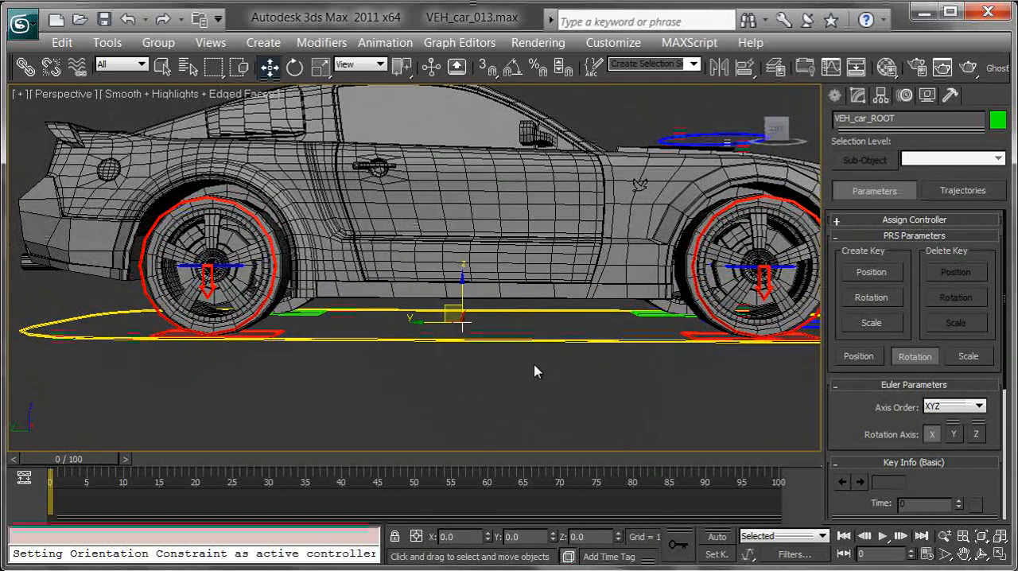
alt+middle_drag(535, 366, 532, 374)
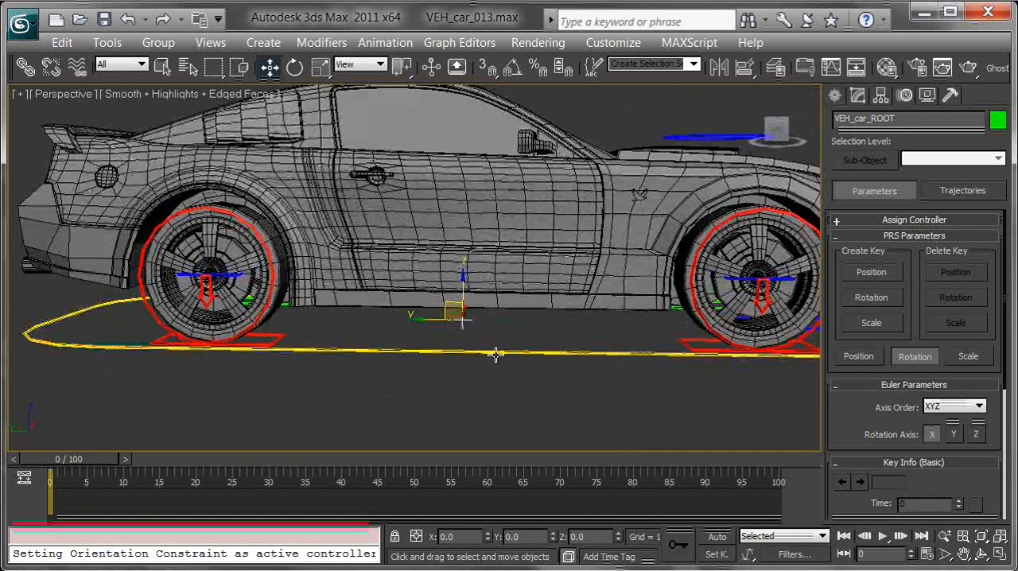
- Select the VEH_car_ROOT_CTRL outline around the car, check it in Schematic View, and link it to the VEH_car_ROOT helper
click(494, 355)
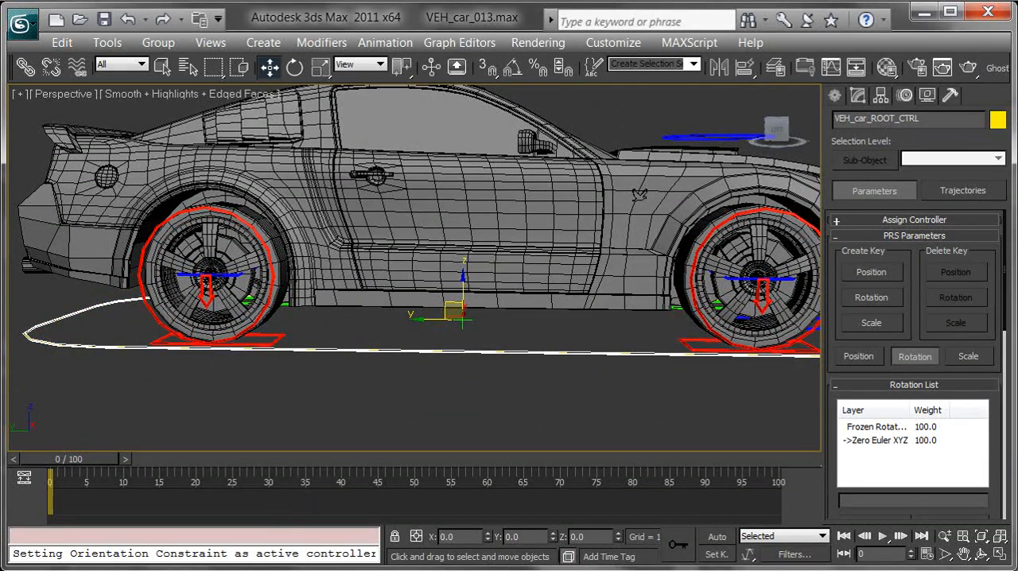
click(318, 570)
middle_drag(645, 339, 620, 321)
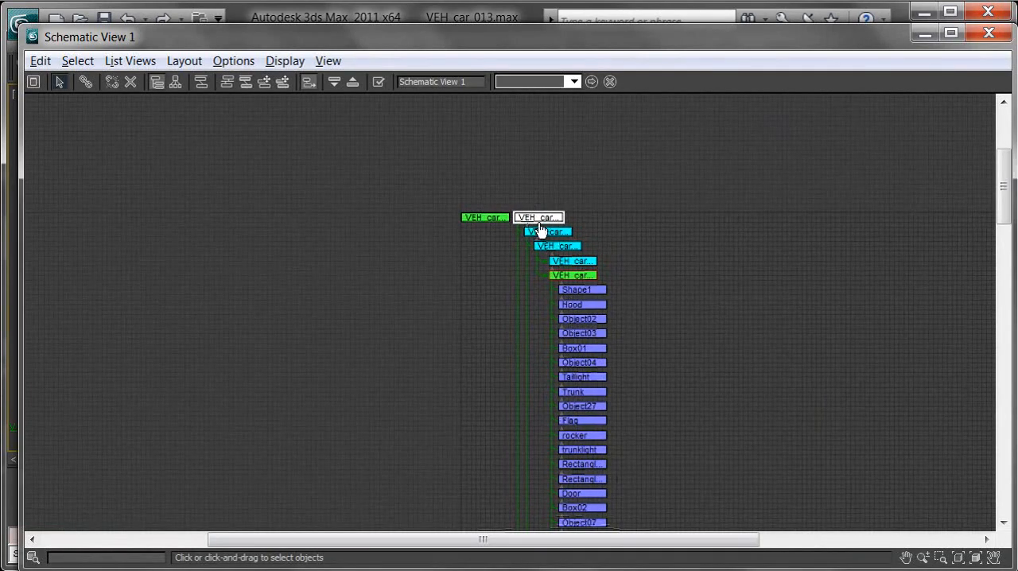
click(924, 33)
middle_drag(255, 208, 264, 189)
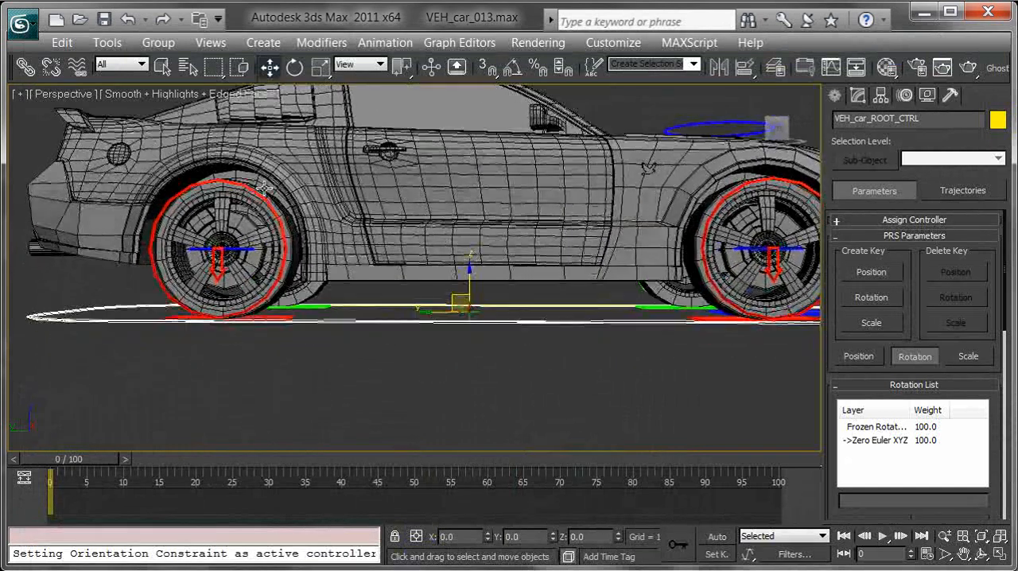
click(29, 72)
alt+middle_drag(505, 355, 508, 362)
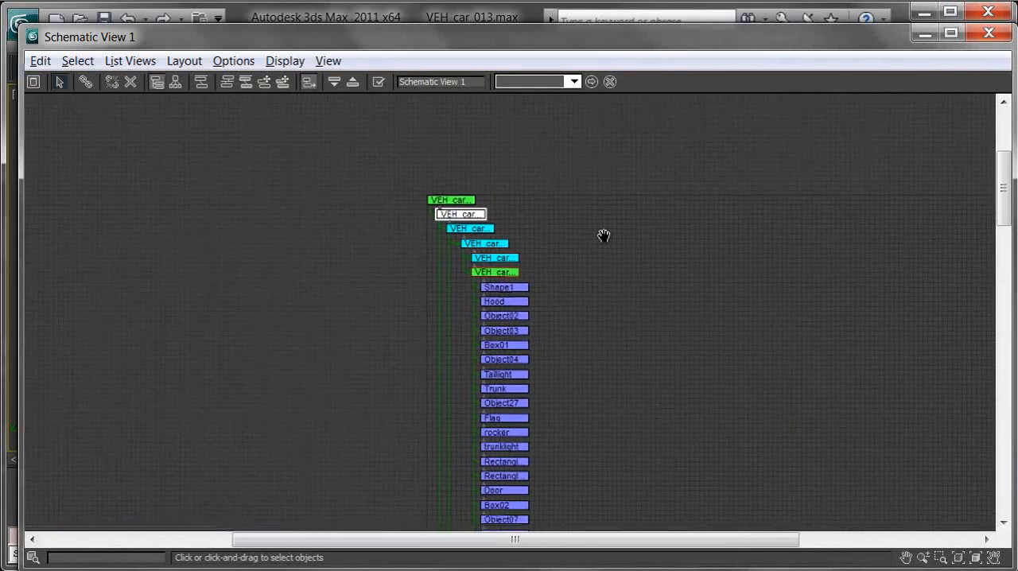
- Examine the complete rig hierarchy in Schematic View, from the root node down to the wheel branches
middle_drag(604, 235, 572, 233)
scroll(541, 305, down, 6)
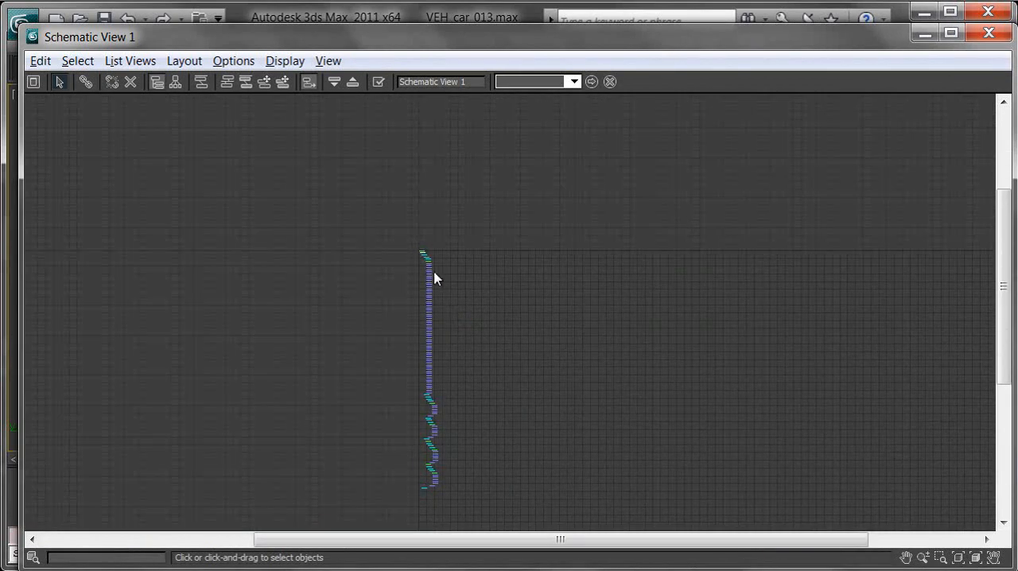
middle_drag(454, 272, 438, 252)
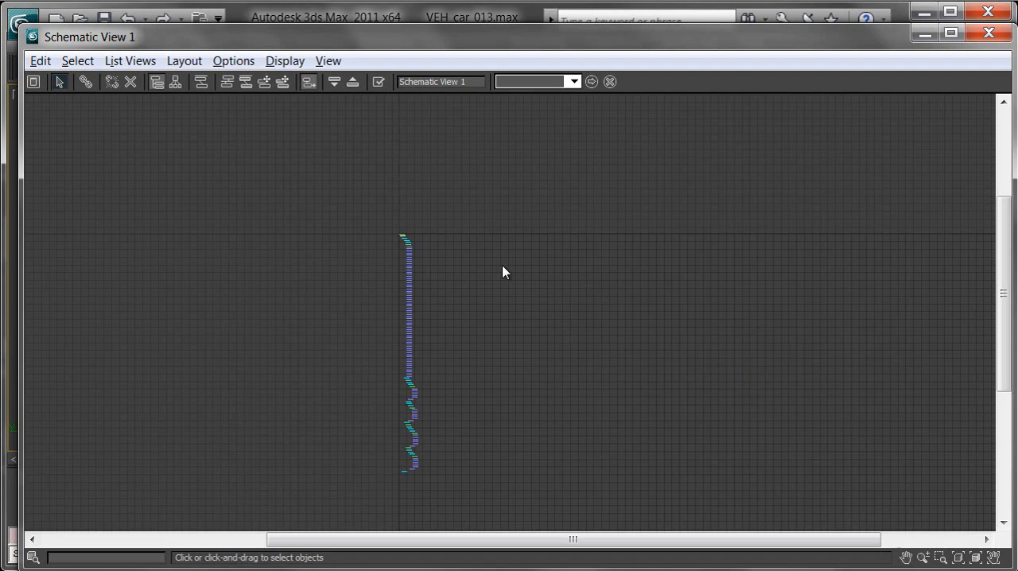
middle_drag(460, 256, 494, 267)
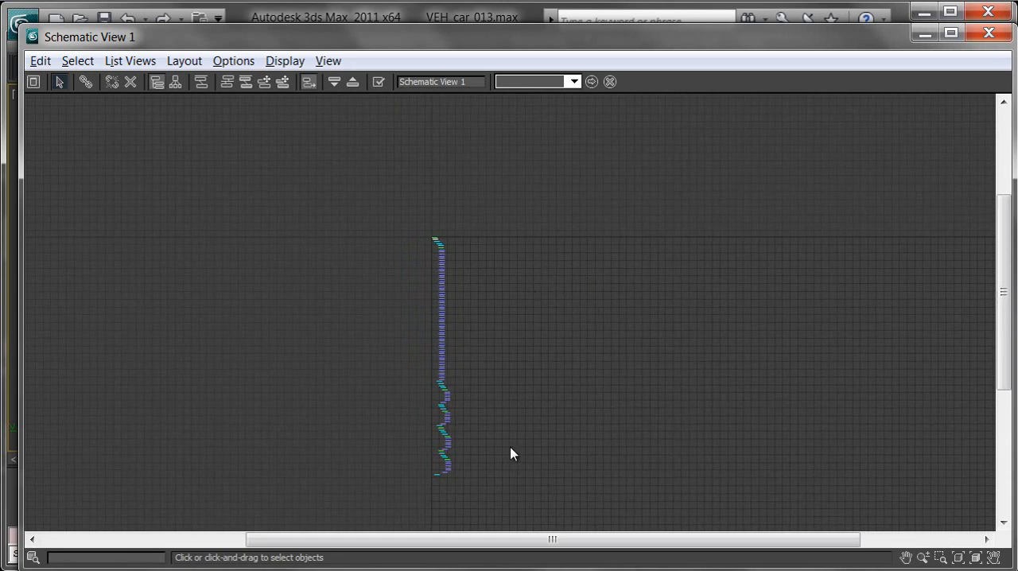
middle_drag(380, 245, 420, 200)
scroll(420, 201, up, 2)
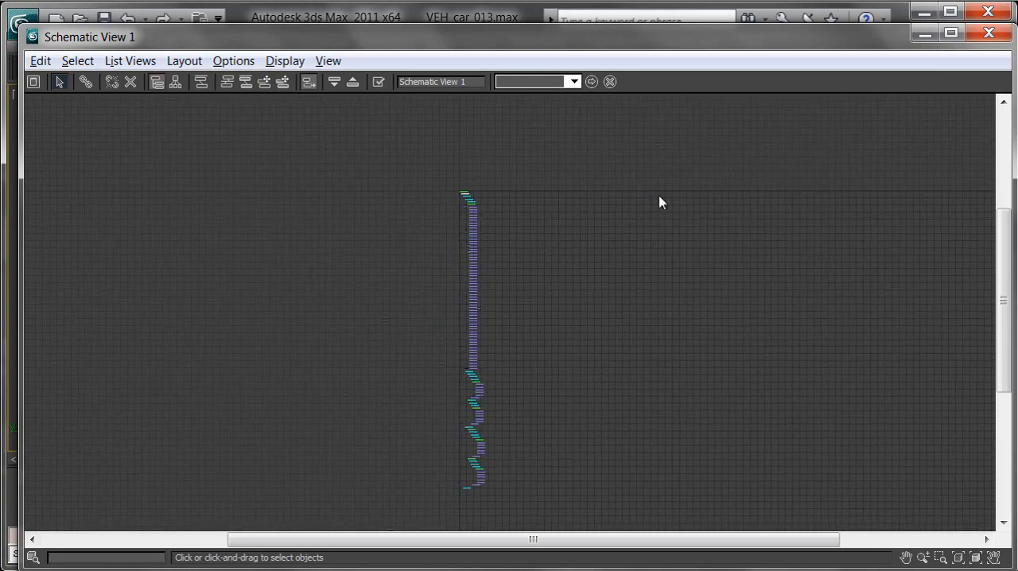
- Return to the perspective viewport, select VEH_car_ROOT_CTRL, and show its rectangle parameters with the whole car framed
click(923, 36)
middle_drag(593, 290, 522, 291)
drag(524, 290, 489, 276)
middle_drag(536, 290, 496, 303)
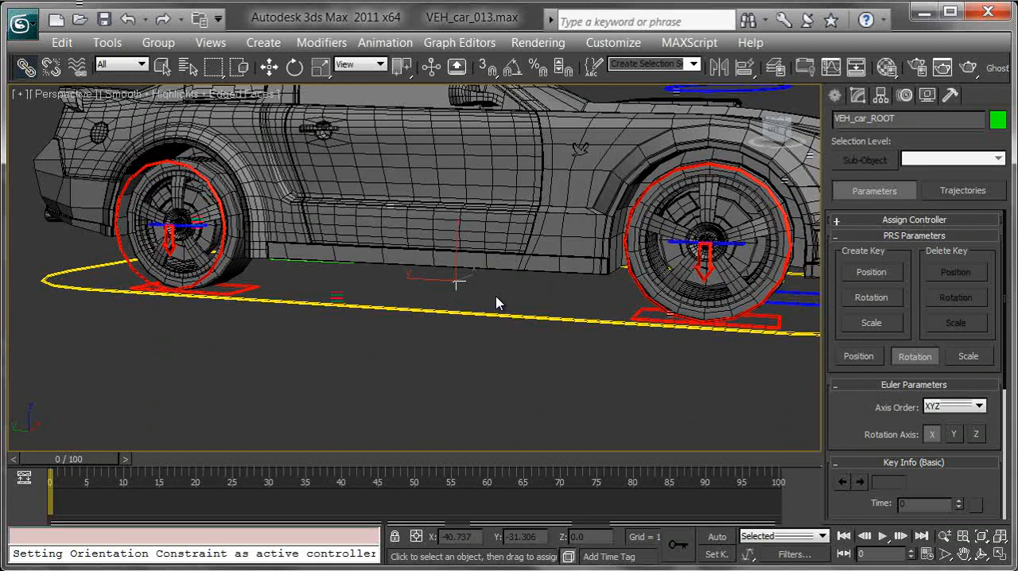
middle_drag(493, 279, 503, 313)
mouse_move(502, 314)
middle_down()
mouse_move(497, 345)
mouse_move(512, 352)
mouse_move(504, 345)
middle_up()
drag(475, 327, 498, 379)
middle_drag(518, 336, 495, 315)
click(857, 96)
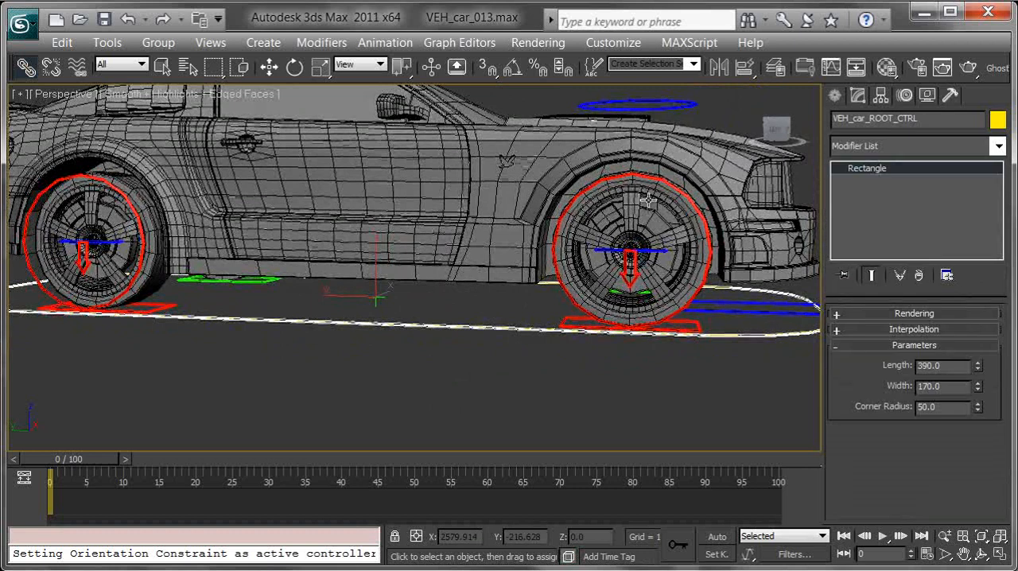
key(z)
scroll(520, 273, down, 3)
alt+middle_drag(518, 278, 523, 343)
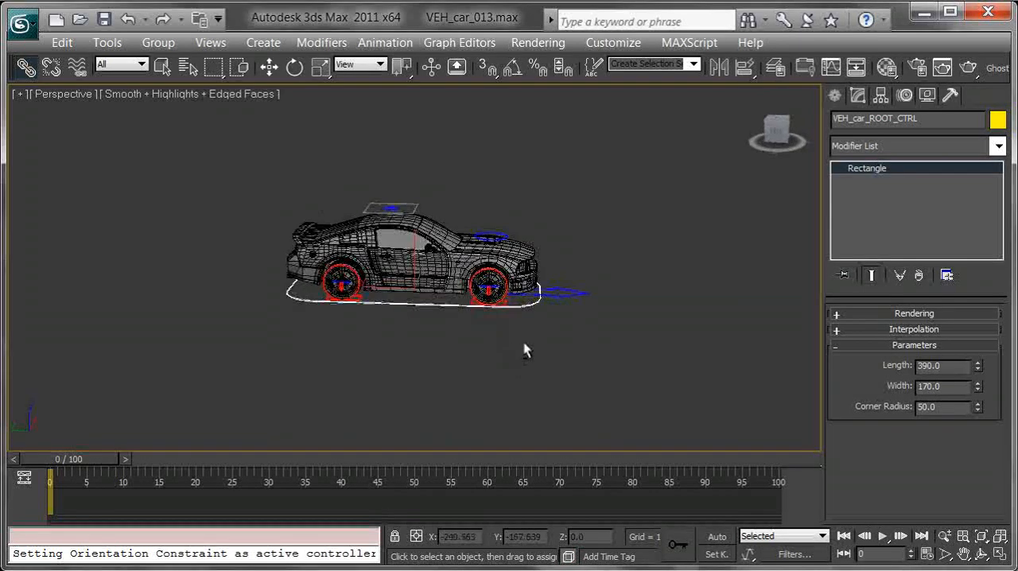
- Try moving and rotating the whole car with VEH_car_ROOT_CTRL, cancel each transform, and switch to scaling
key(w)
drag(397, 273, 415, 286)
right_click(508, 255)
key(e)
right_click(416, 286)
middle_drag(540, 296, 479, 302)
key(r)
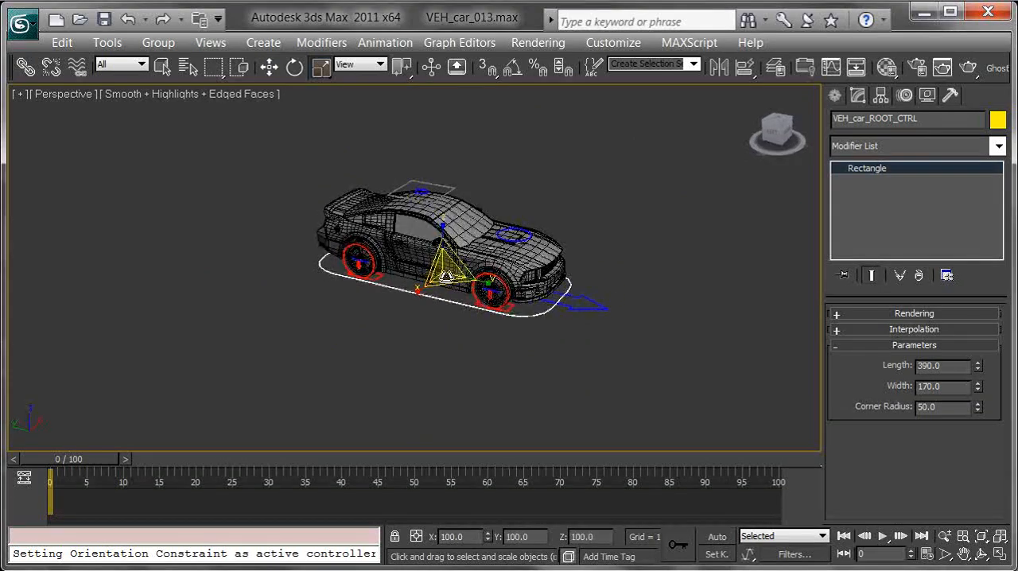
- Select the VEH_car_steering_CTRL arrow in front of the car and try rotating it
scroll(454, 275, up, 10)
scroll(454, 275, down, 6)
scroll(755, 341, up, 4)
middle_drag(793, 363, 663, 327)
click(746, 311)
key(e)
drag(527, 299, 552, 295)
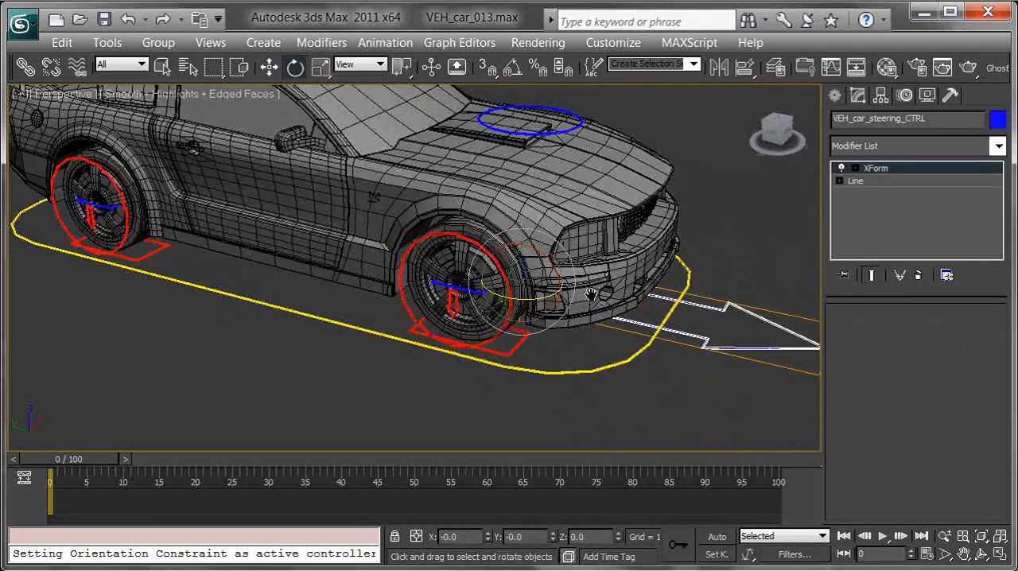
middle_drag(552, 295, 607, 295)
- Add an Attribute Holder modifier to VEH_car_ROOT_CTRL
click(620, 371)
scroll(607, 302, down, 6)
alt+middle_drag(476, 298, 334, 339)
click(572, 292)
alt+middle_drag(424, 322, 407, 384)
scroll(403, 361, up, 4)
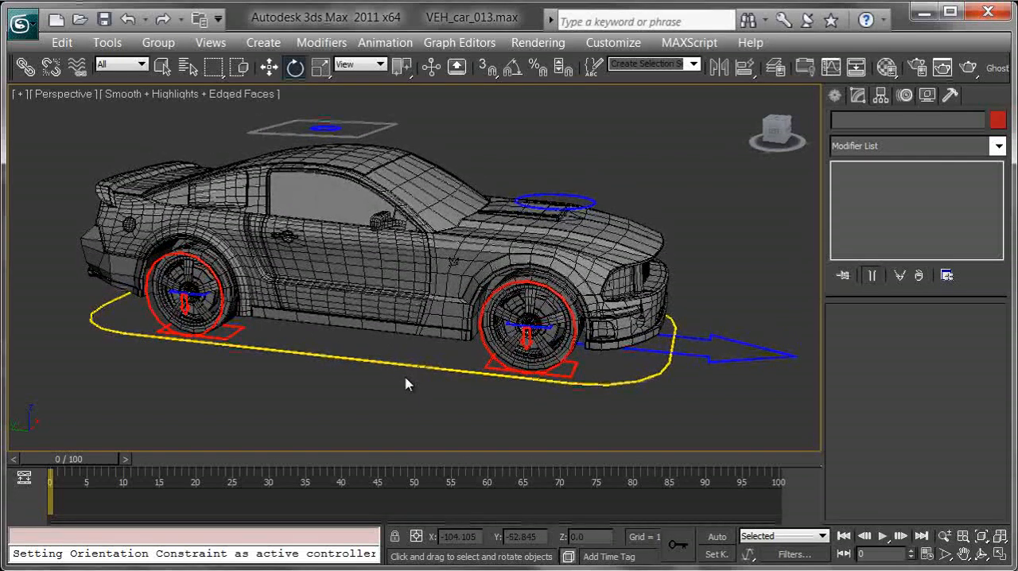
click(395, 360)
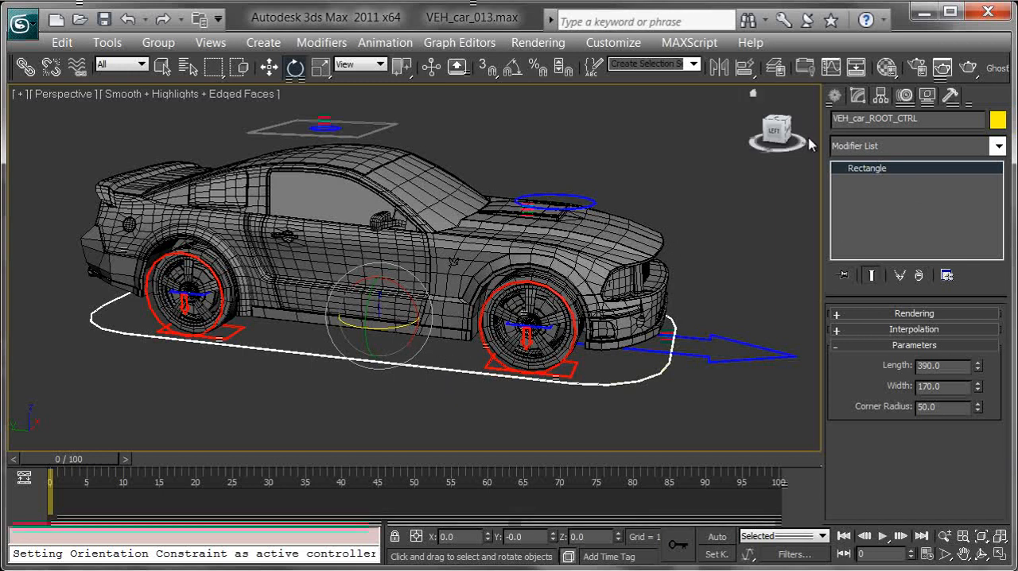
click(998, 146)
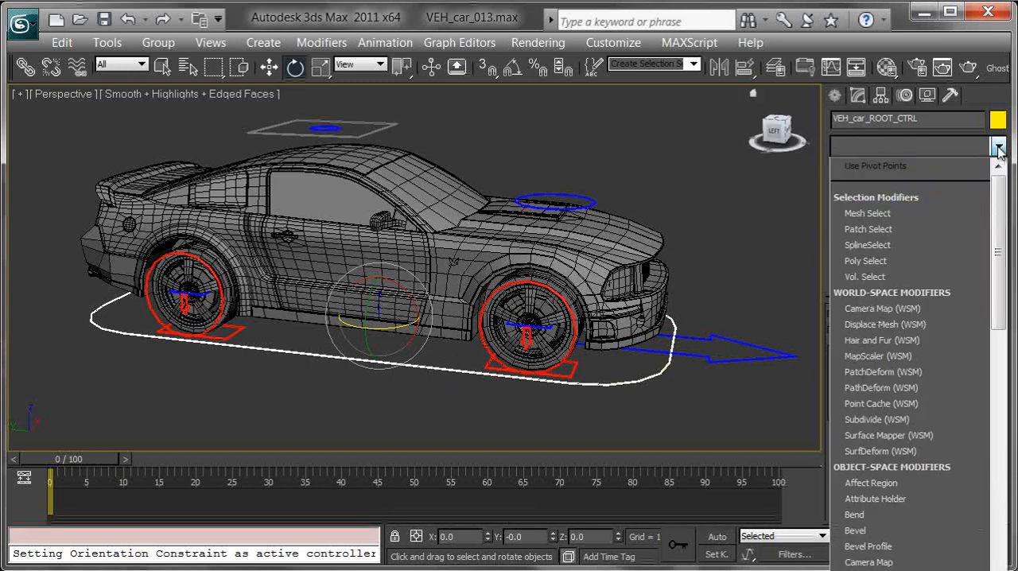
scroll(902, 413, down, 3)
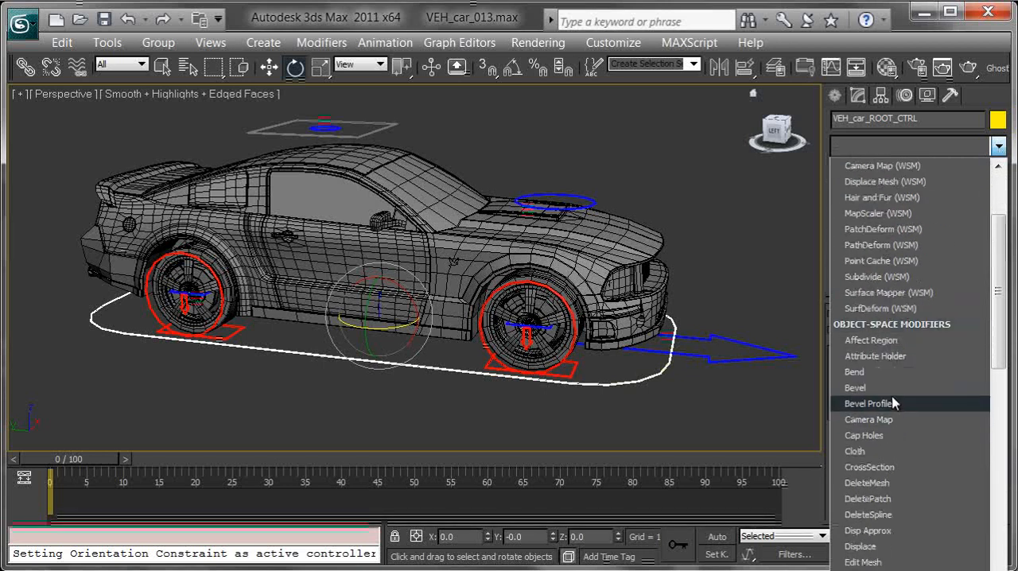
click(892, 360)
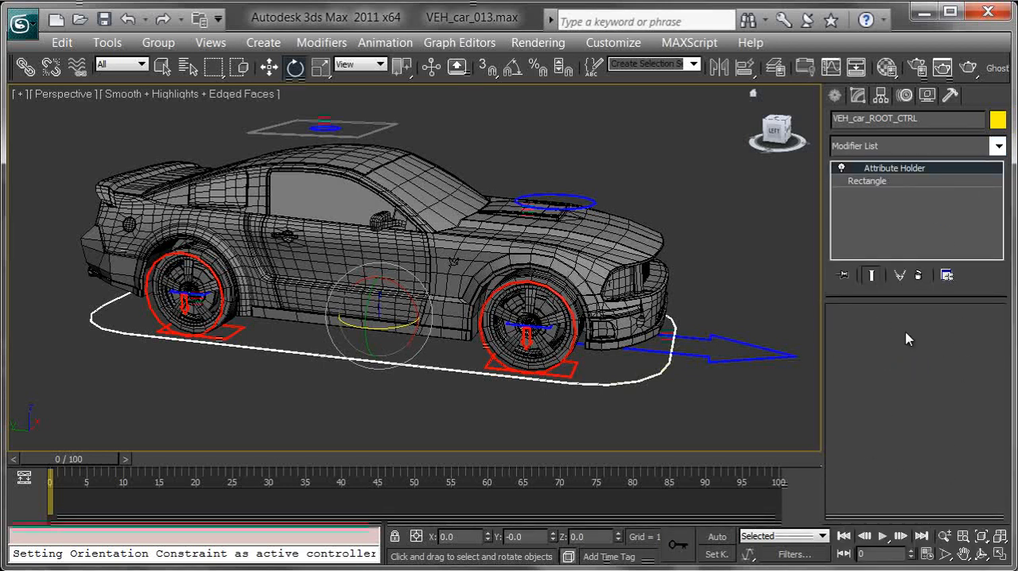
click(416, 375)
drag(434, 348, 400, 406)
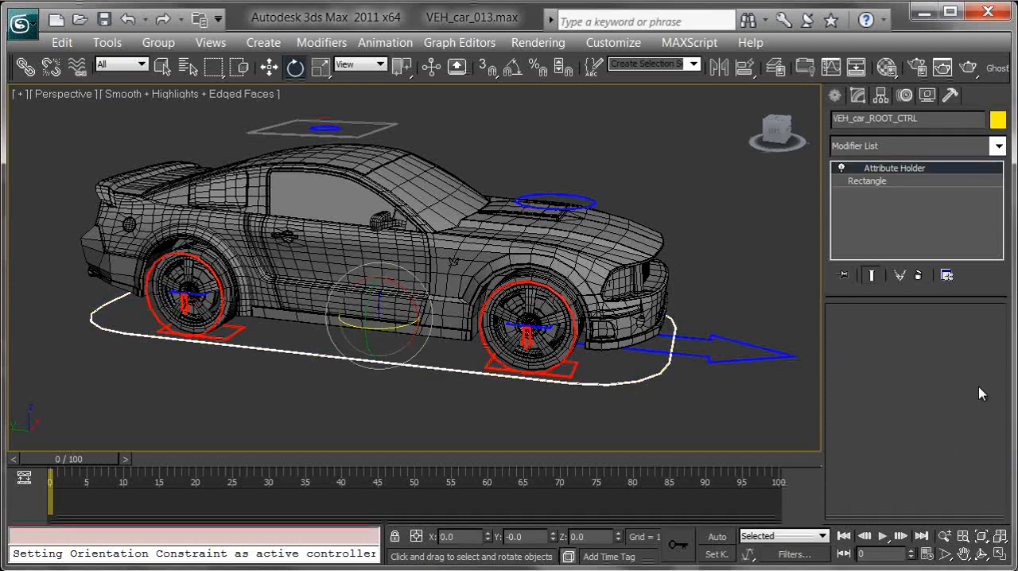
drag(395, 303, 371, 293)
right_click(371, 292)
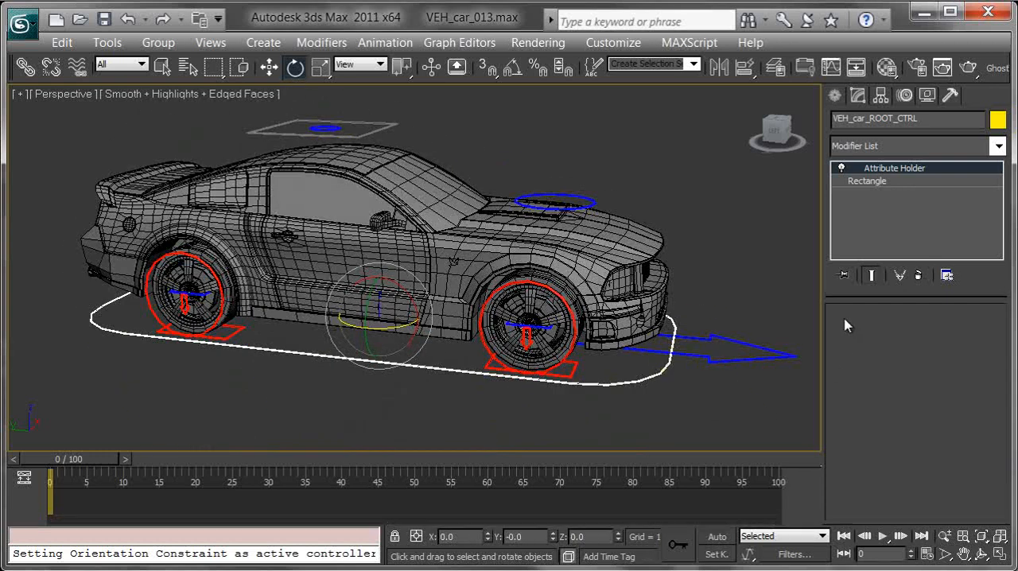
- Try changing the root control's base rectangle length to 397.8, undo the change, and return to the Attribute Holder level
click(884, 182)
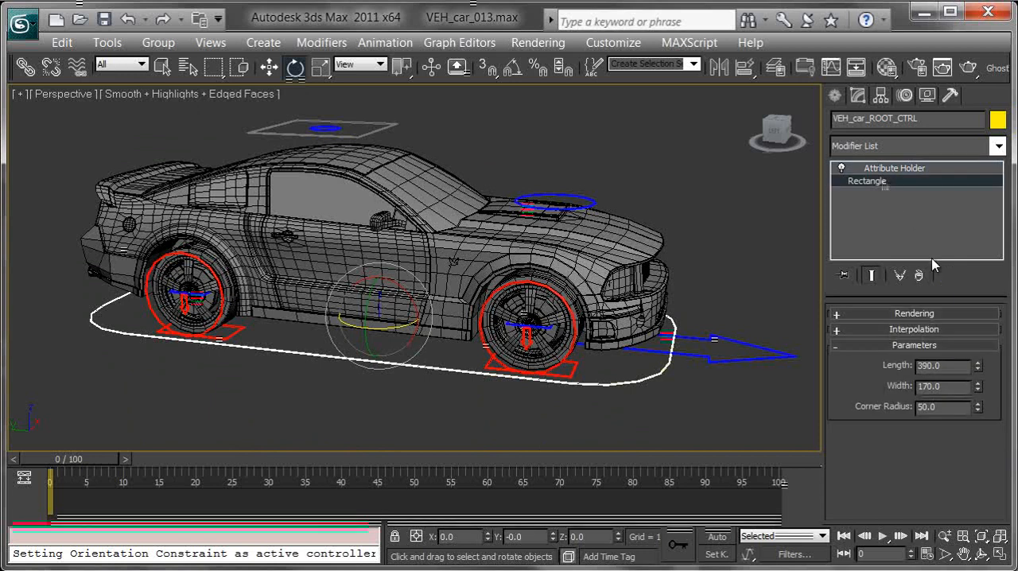
mouse_move(978, 371)
mouse_down()
mouse_move(975, 201)
mouse_move(963, 384)
mouse_move(963, 363)
mouse_up()
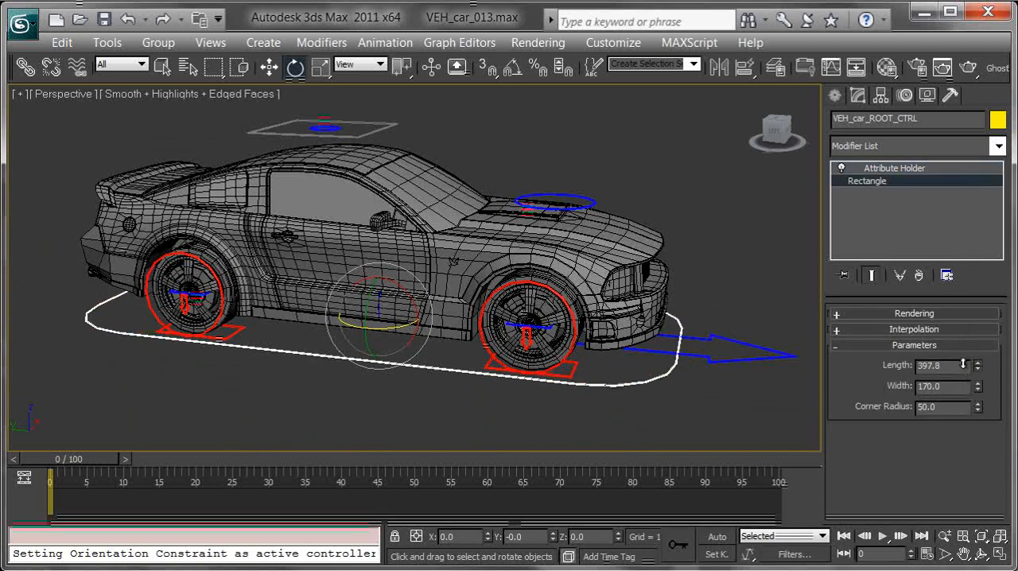
middle_drag(643, 347, 666, 357)
key(ctrl+z)
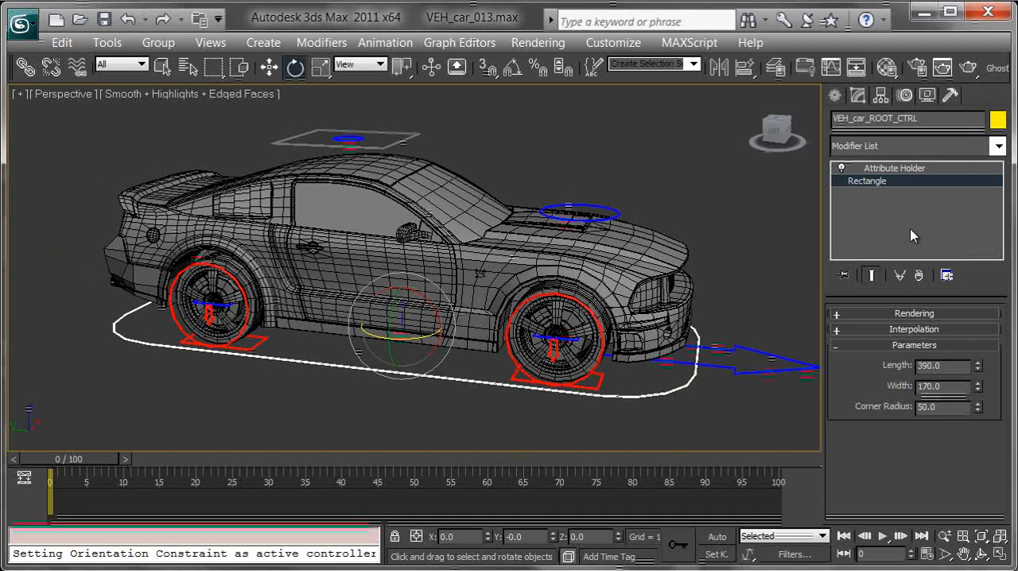
click(919, 169)
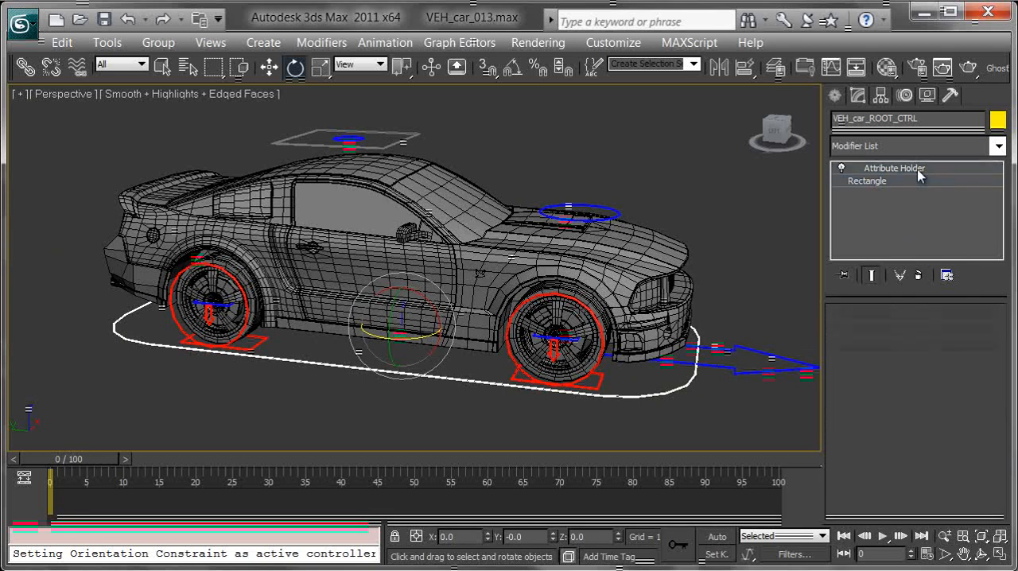
- Try sliding the VEH_car_roll_CTRL circle around inside its bounding square above the roof, and reset it with Transform To Zero
middle_drag(542, 192, 589, 209)
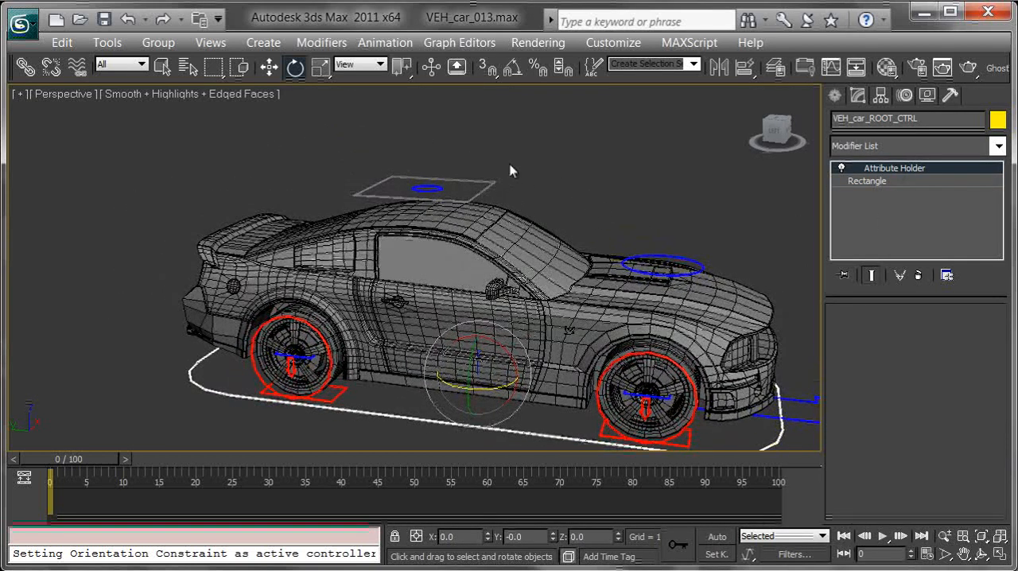
click(432, 188)
key(w)
alt+middle_drag(468, 218, 399, 236)
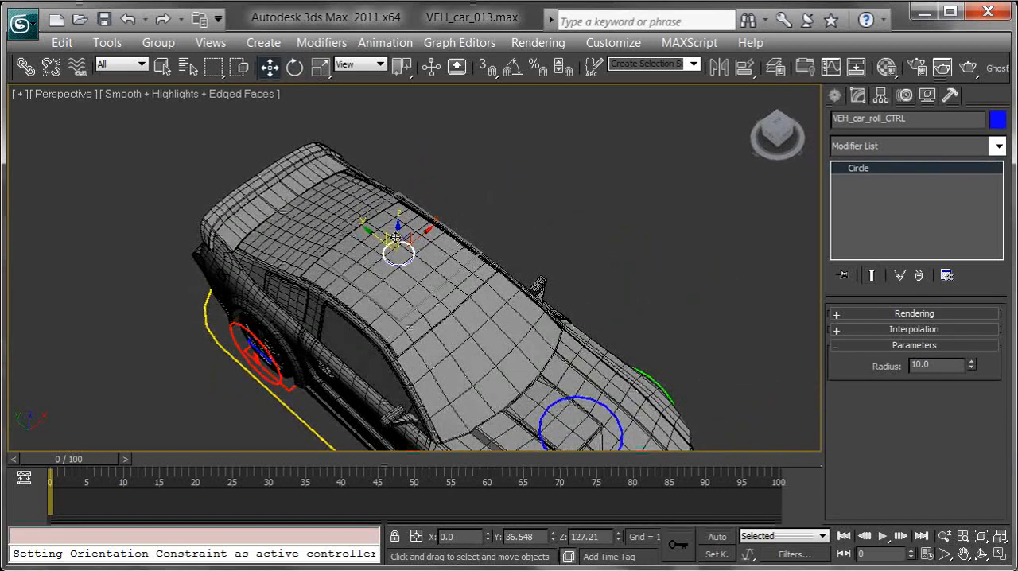
alt+middle_drag(459, 252, 407, 275)
drag(382, 250, 261, 349)
middle_drag(517, 361, 541, 289)
alt+middle_drag(542, 290, 612, 260)
alt+middle_drag(538, 294, 611, 310)
middle_drag(571, 270, 565, 246)
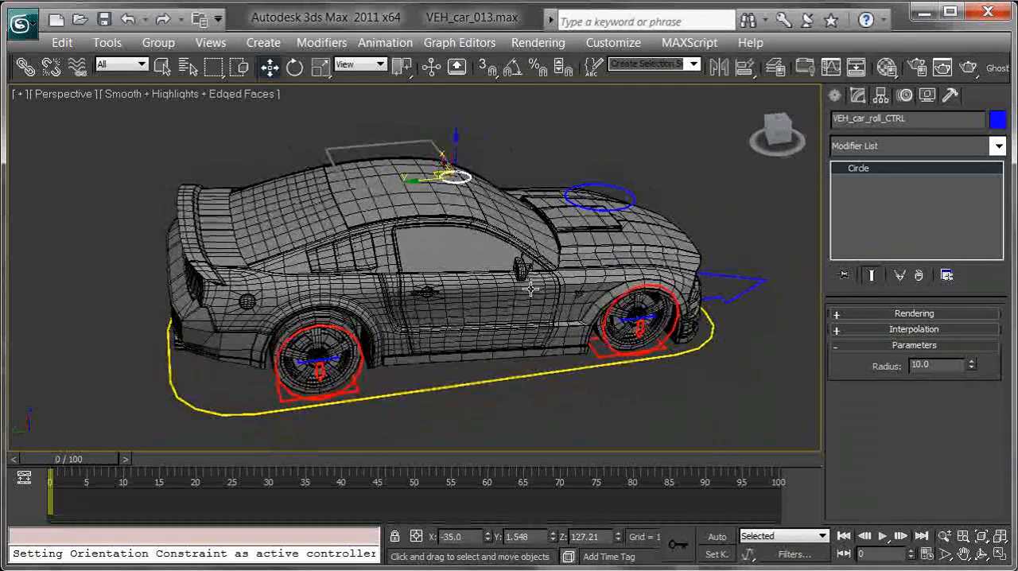
right_click(487, 294)
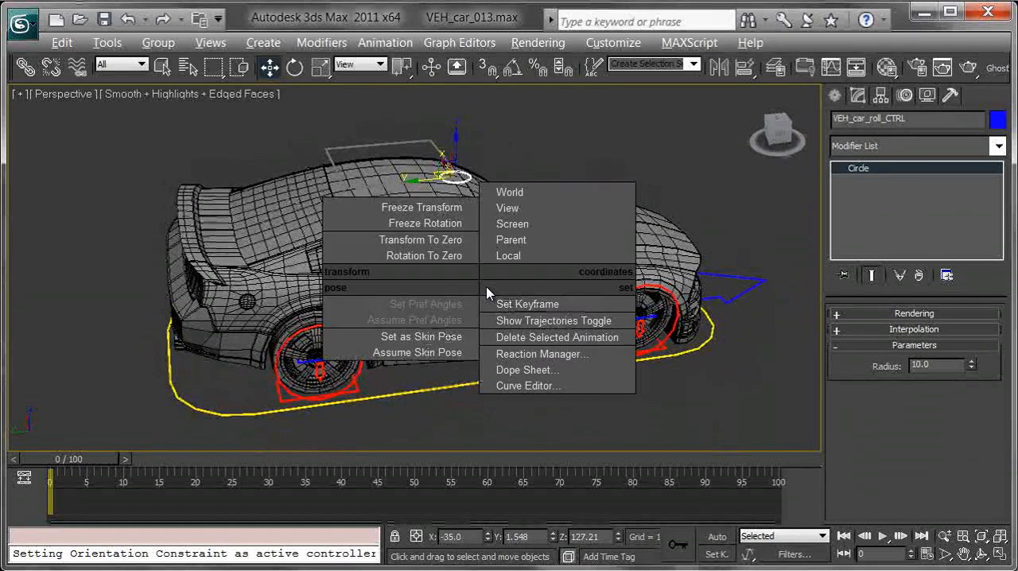
click(437, 240)
- Select the VEH_car_rollBounding_CTRL square above the car's roof
alt+middle_drag(605, 186, 572, 186)
scroll(571, 211, up, 3)
click(534, 189)
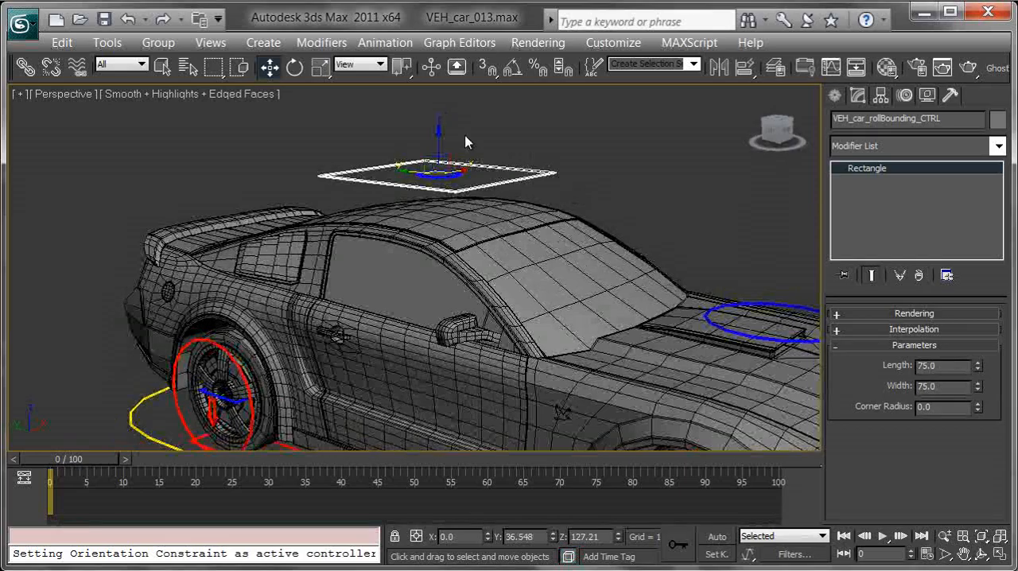
alt+middle_drag(472, 264, 514, 246)
drag(576, 114, 513, 188)
middle_drag(576, 206, 535, 182)
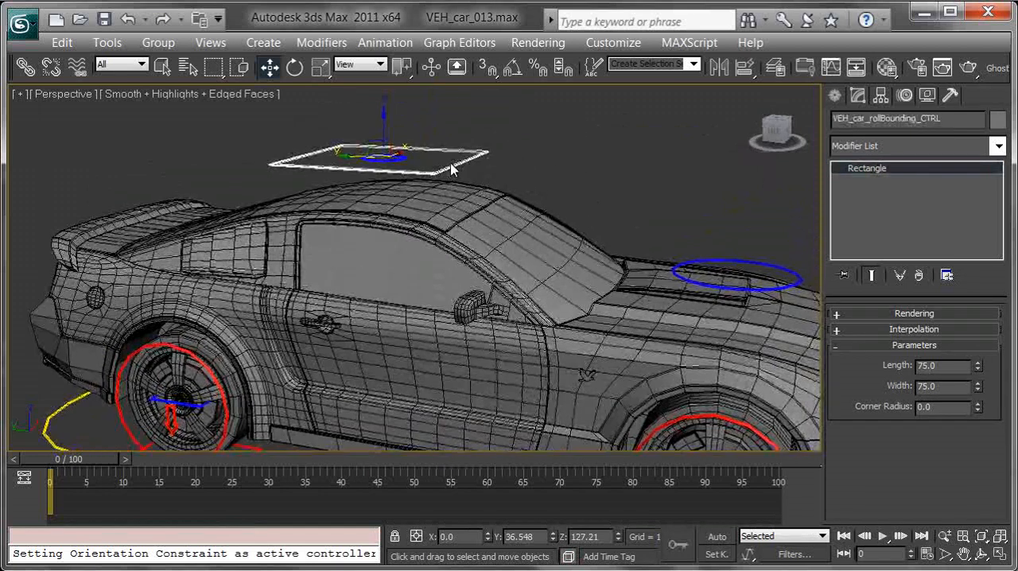
- Review the Object Properties of VEH_car_rollBounding_CTRL, making sure Show Frozen in Gray is off
right_click(446, 160)
click(508, 277)
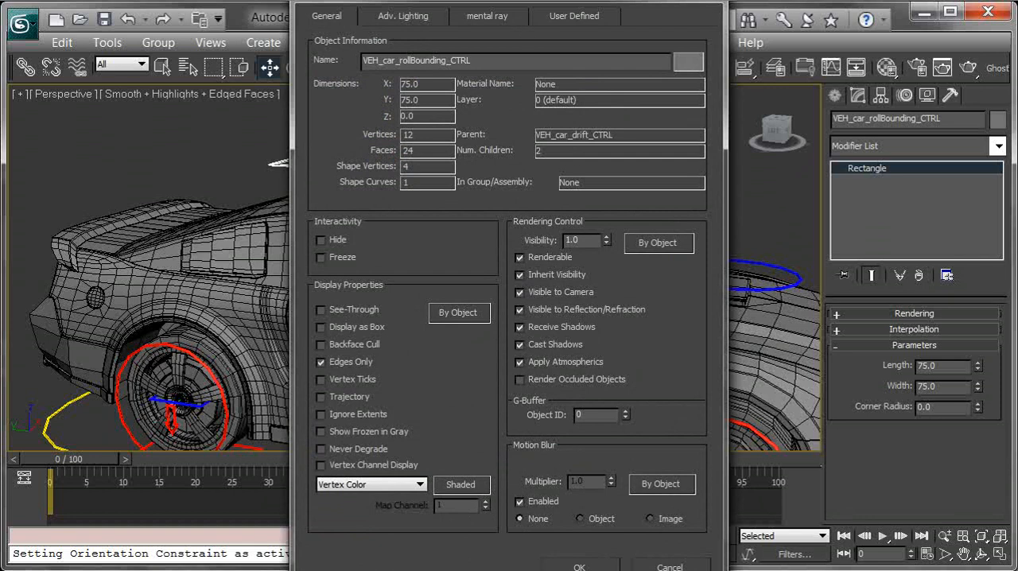
drag(534, 0, 540, 0)
click(598, 531)
middle_drag(495, 284, 526, 280)
scroll(561, 301, down, 3)
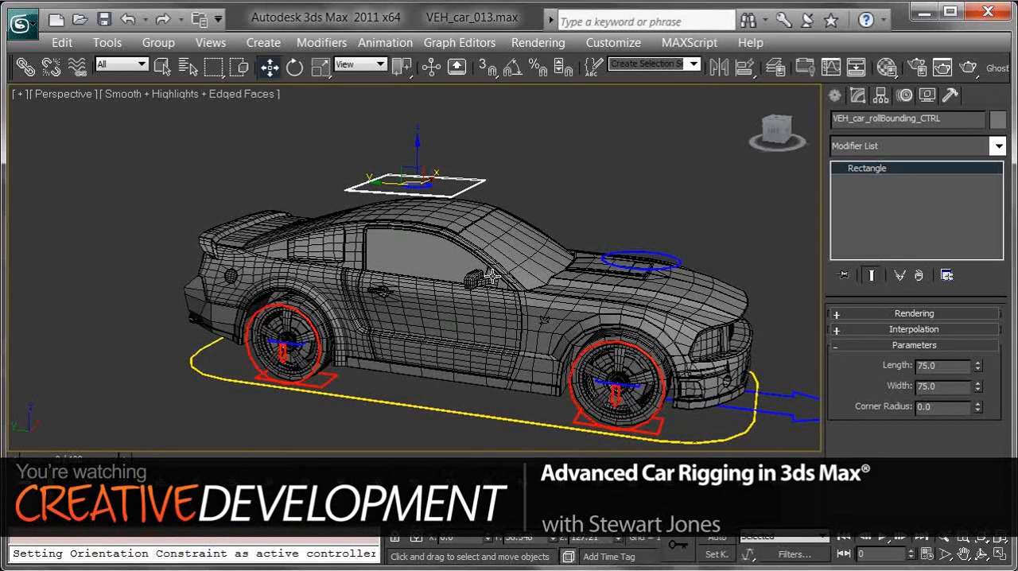
- Lock the move, rotate and scale transforms of VEH_car_rollBounding_CTRL on the X, Y and Z axes
click(905, 96)
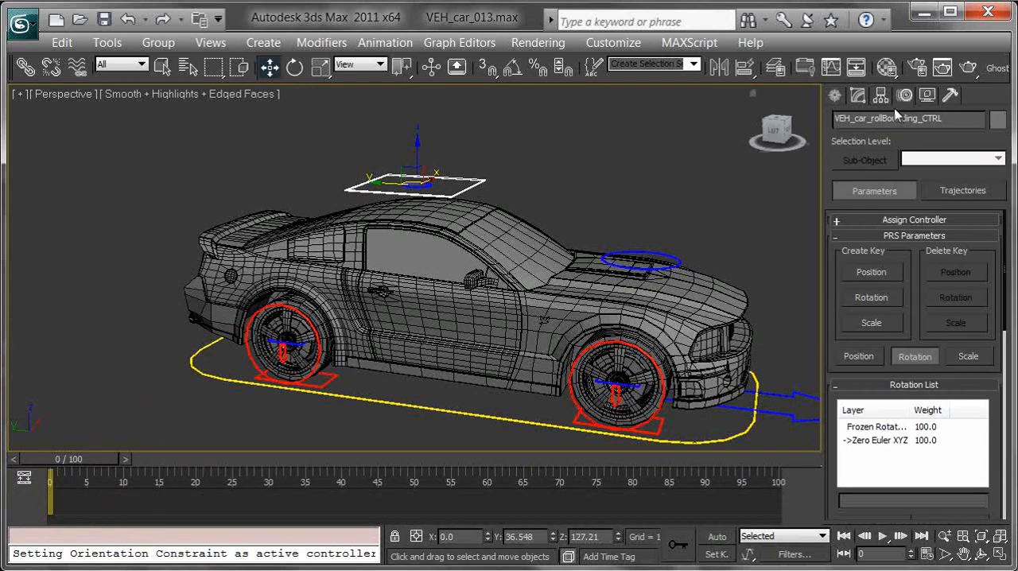
click(880, 95)
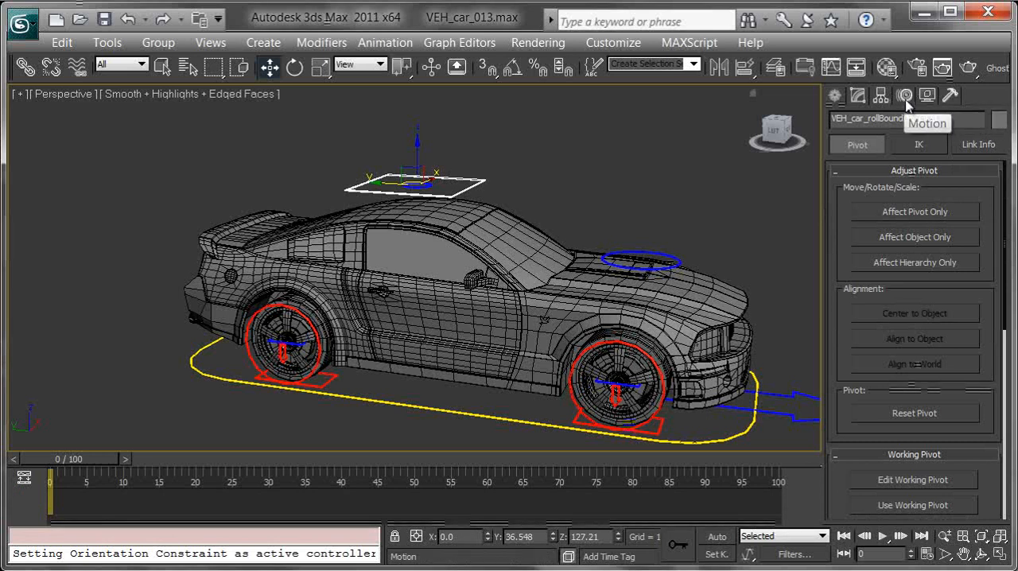
click(976, 145)
click(855, 208)
click(900, 210)
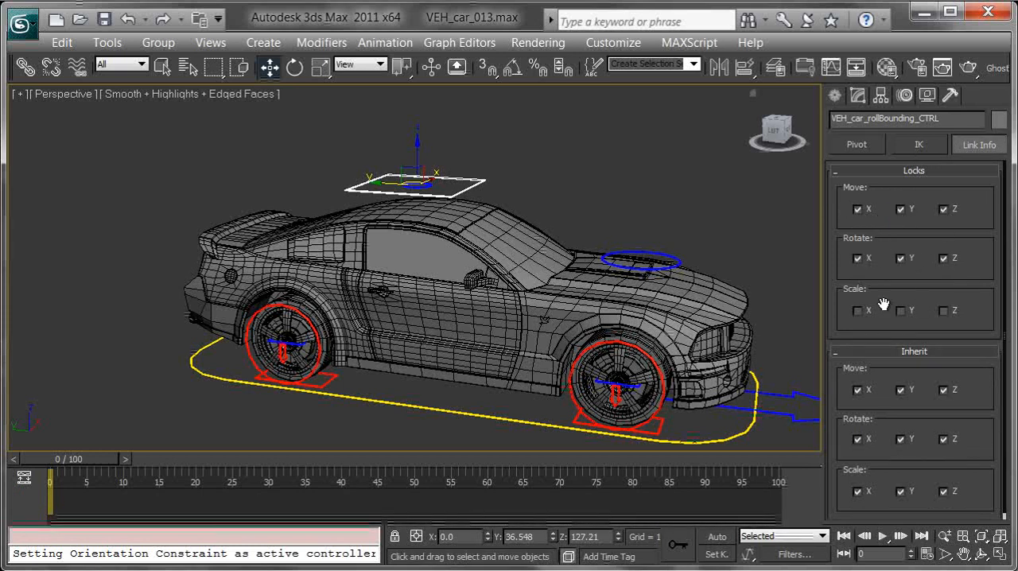
click(943, 311)
alt+middle_drag(612, 214, 609, 221)
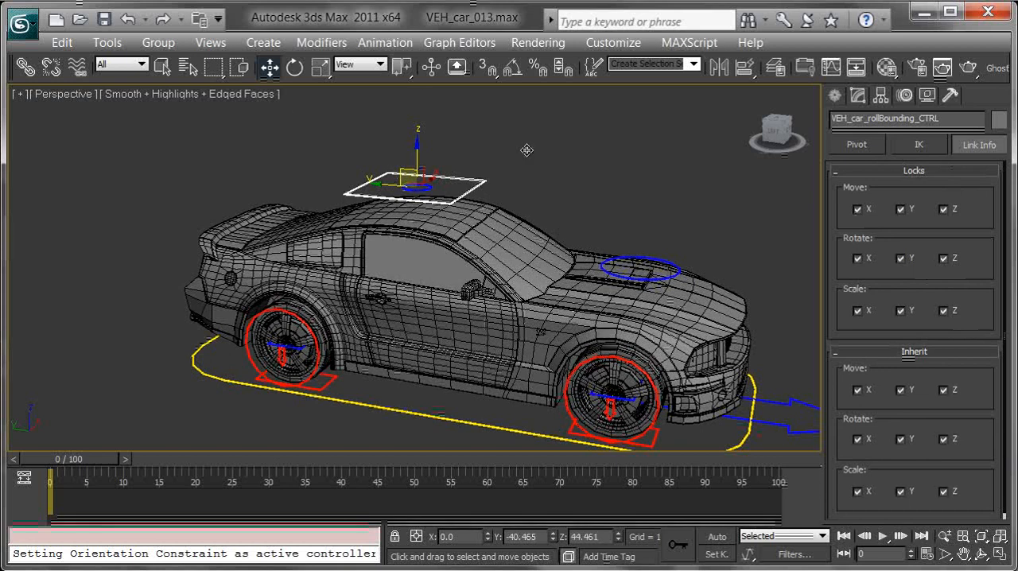
alt+middle_drag(402, 200, 509, 203)
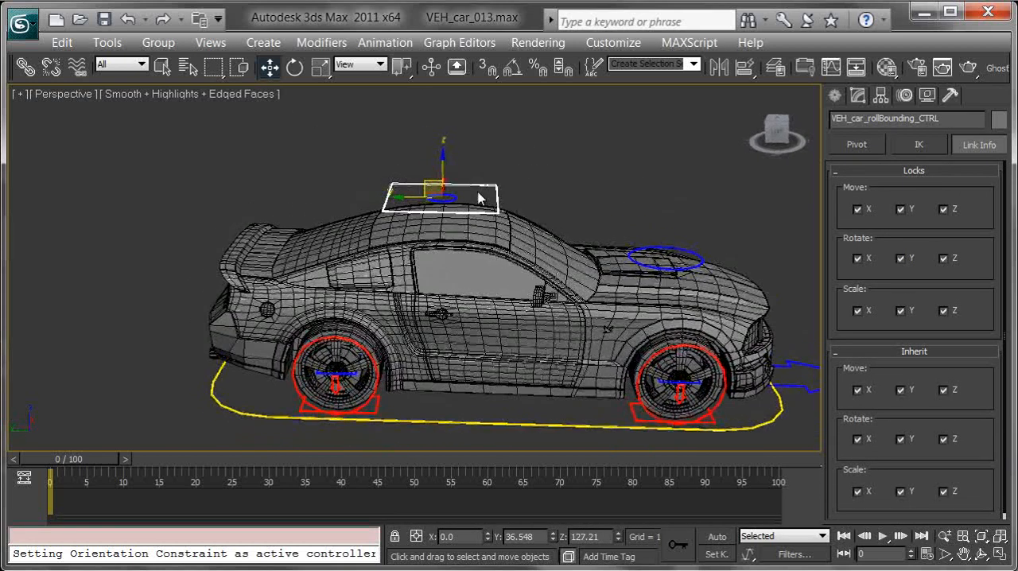
- Freeze the VEH_car_rollBounding_CTRL square above the roof
right_click(479, 198)
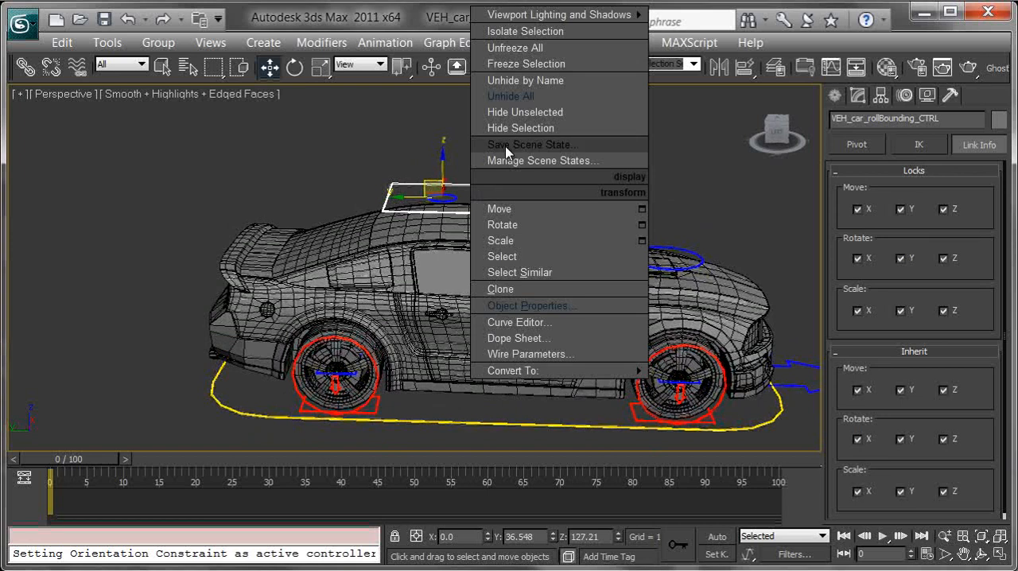
click(541, 67)
drag(539, 141, 491, 195)
mouse_move(571, 174)
alt+middle_down()
mouse_move(555, 156)
mouse_move(540, 163)
mouse_move(555, 184)
alt+middle_up()
scroll(578, 198, up, 3)
middle_drag(613, 212, 542, 195)
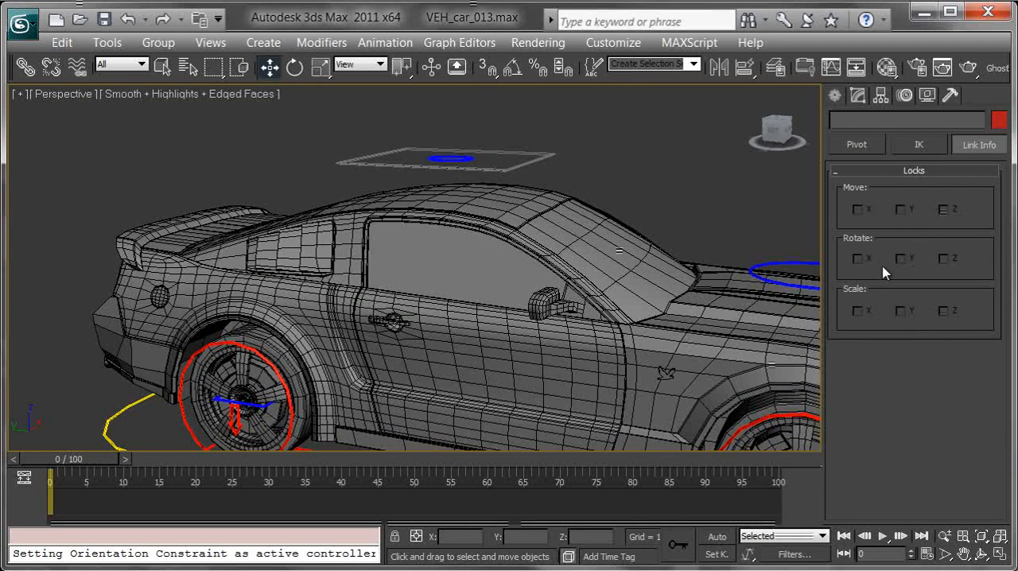
- Select the VEH_car_roll_CTRL circle inside the frozen square above the roof
alt+middle_drag(591, 206, 412, 160)
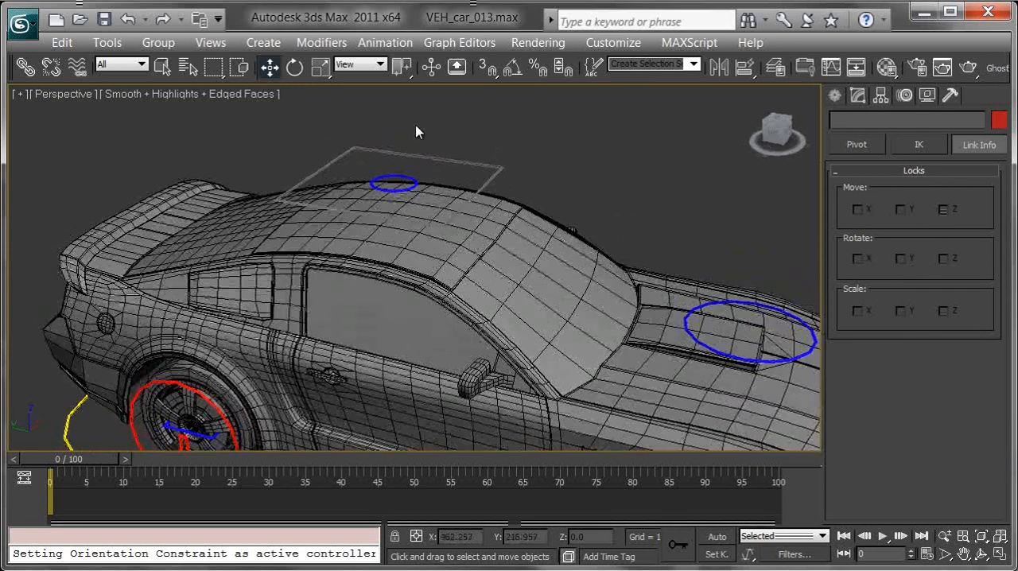
click(395, 179)
alt+middle_drag(430, 207, 490, 164)
- Try moving VEH_car_roll_CTRL vertically and rotating it, cancelling each transform
drag(399, 124, 400, 121)
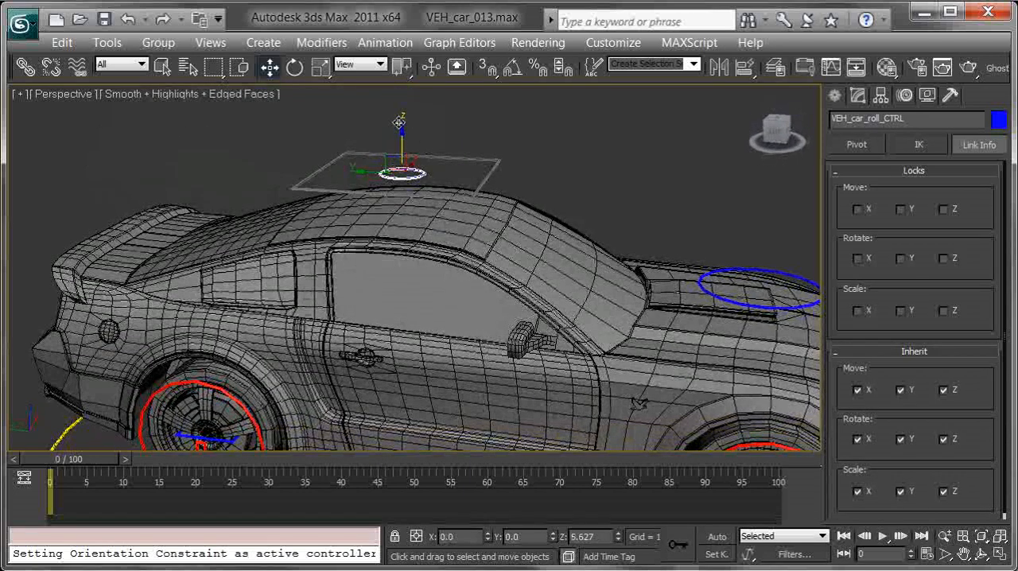
middle_drag(501, 182, 527, 186)
key(e)
drag(480, 165, 418, 207)
right_click(417, 207)
key(r)
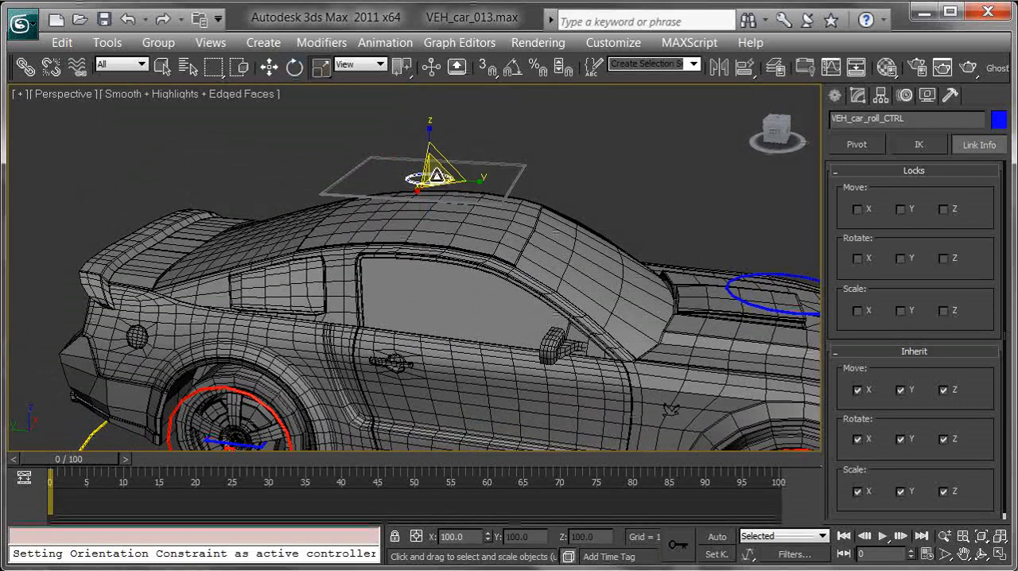
- Lock the Z movement of VEH_car_roll_CTRL and test moving the circle vertically and within its square
middle_drag(629, 218, 569, 207)
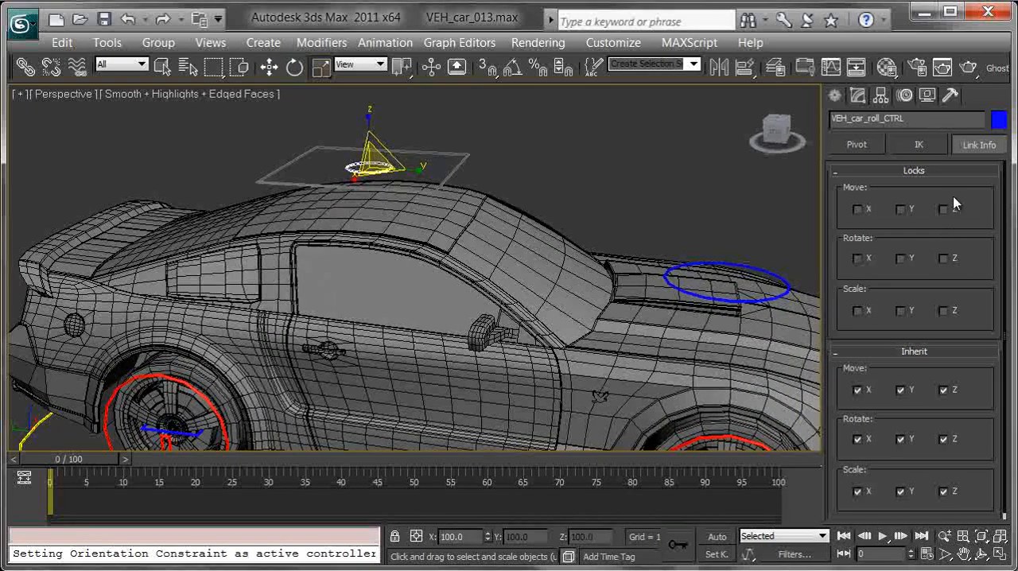
middle_drag(559, 168, 577, 178)
key(w)
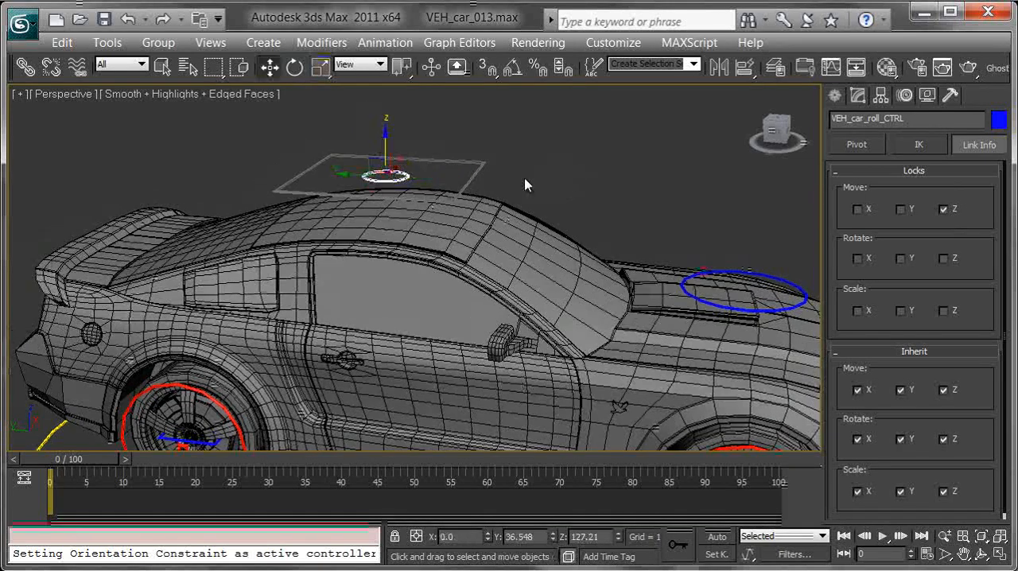
scroll(393, 181, up, 1)
drag(394, 180, 392, 156)
right_click(392, 156)
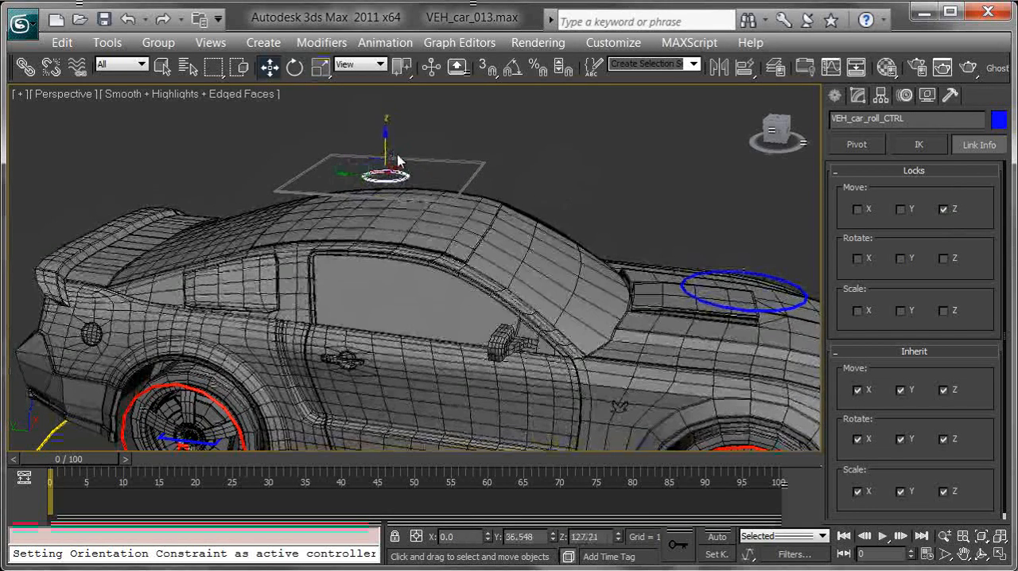
alt+middle_drag(355, 174, 369, 221)
alt+middle_drag(410, 125, 466, 189)
- Lock rotation and scale of VEH_car_roll_CTRL on the X, Y and Z axes and test both locks
click(857, 258)
click(900, 258)
click(945, 260)
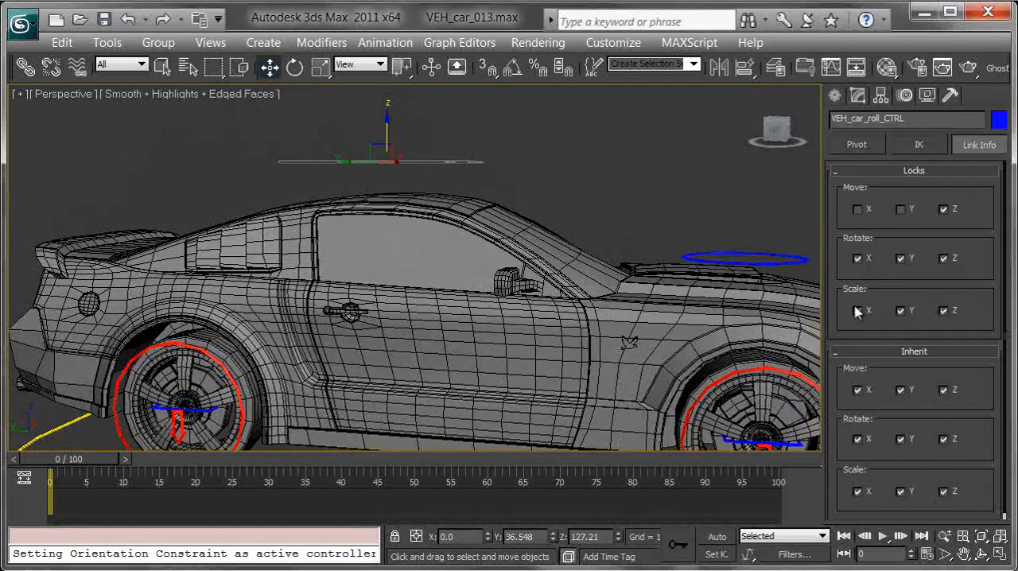
middle_drag(622, 360, 554, 400)
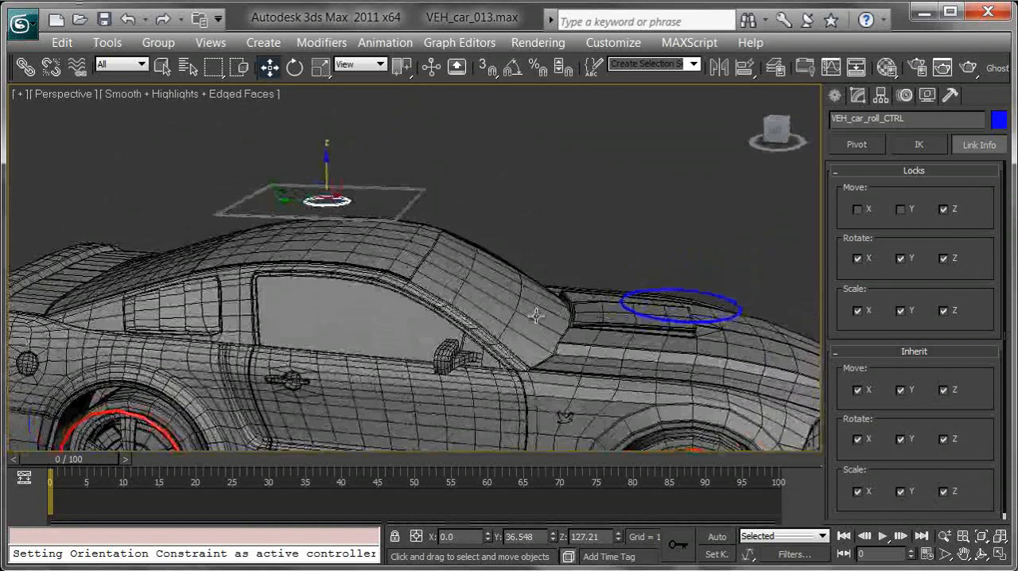
key(e)
drag(335, 202, 554, 131)
key(r)
middle_drag(505, 251, 288, 169)
- Select VEH_car_drift_CTRL on the hood, set the rotation reference coordinate system to Gimbal and test its rotation
alt+middle_drag(509, 289, 411, 394)
click(469, 204)
key(e)
drag(411, 394, 433, 398)
middle_drag(453, 388, 482, 338)
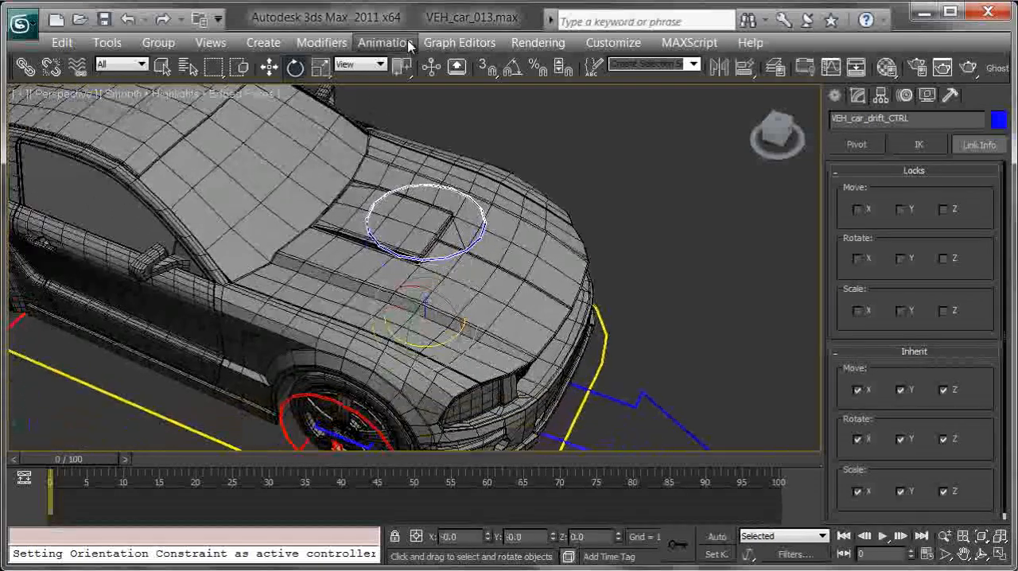
click(370, 66)
click(349, 129)
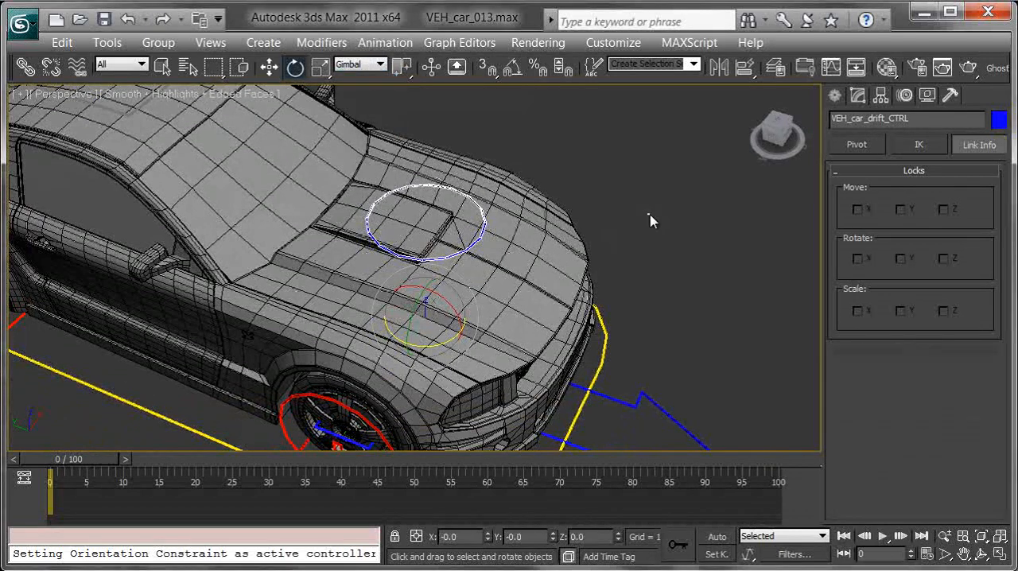
drag(445, 342, 648, 380)
right_click(648, 380)
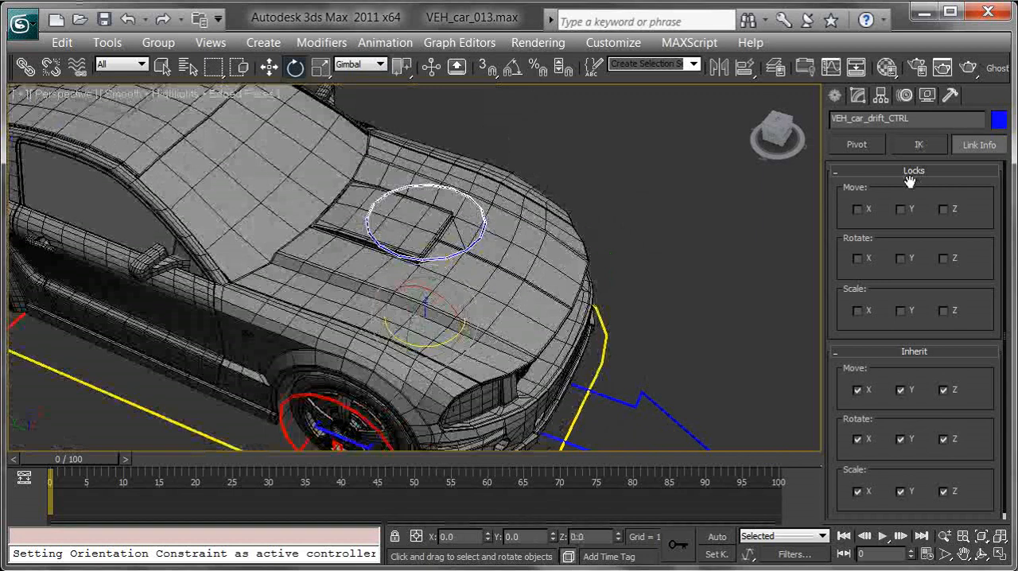
- Lock all movement and scale axes plus X and Y rotation of VEH_car_drift_CTRL, leaving Z rotation free
click(905, 211)
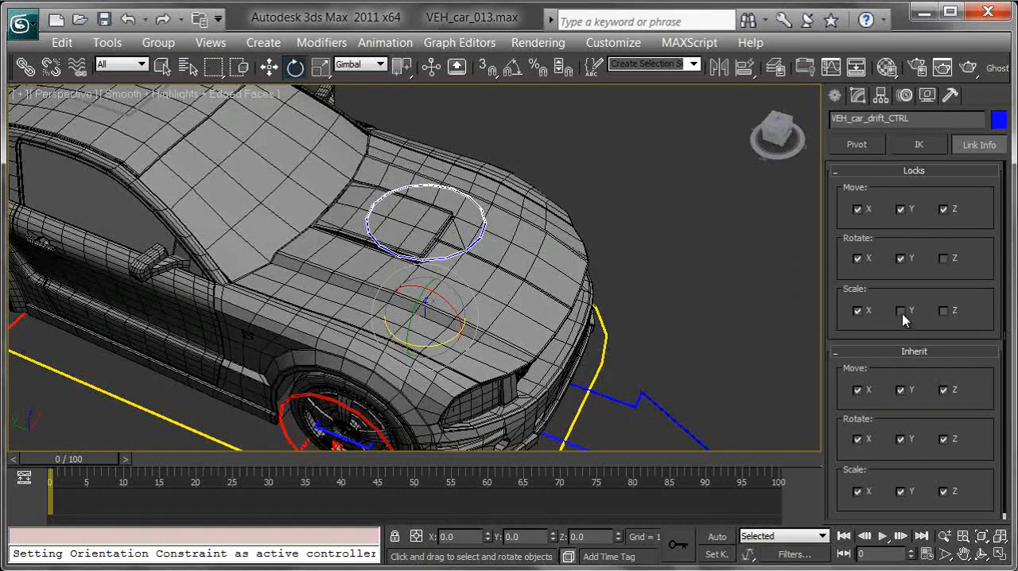
drag(436, 346, 415, 322)
right_click(432, 319)
right_click(416, 322)
middle_drag(473, 338, 590, 276)
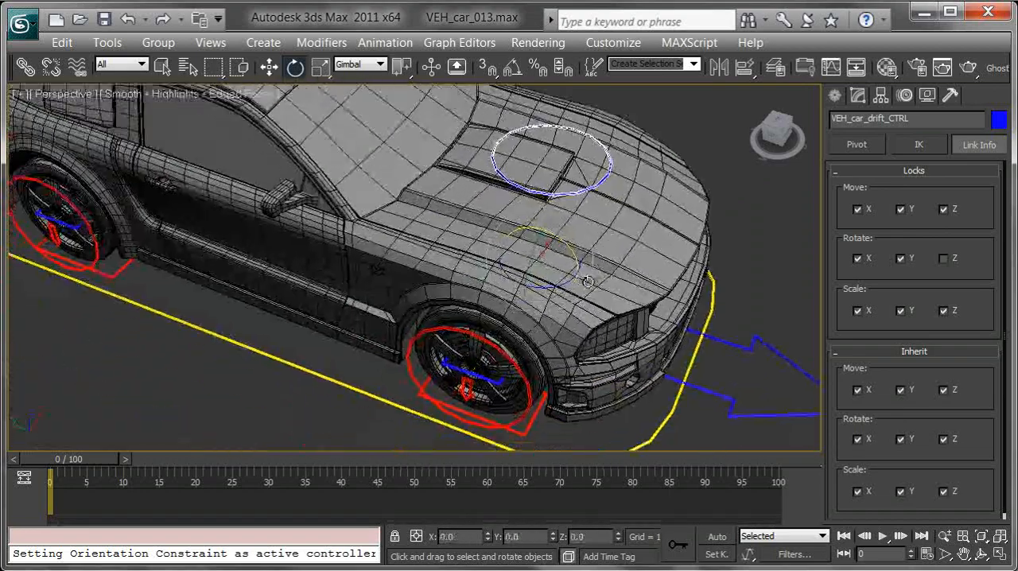
- Select the VEH_car_steering_CTRL arrow and lock all its transform axes except Z rotation
middle_drag(795, 294, 600, 231)
click(616, 313)
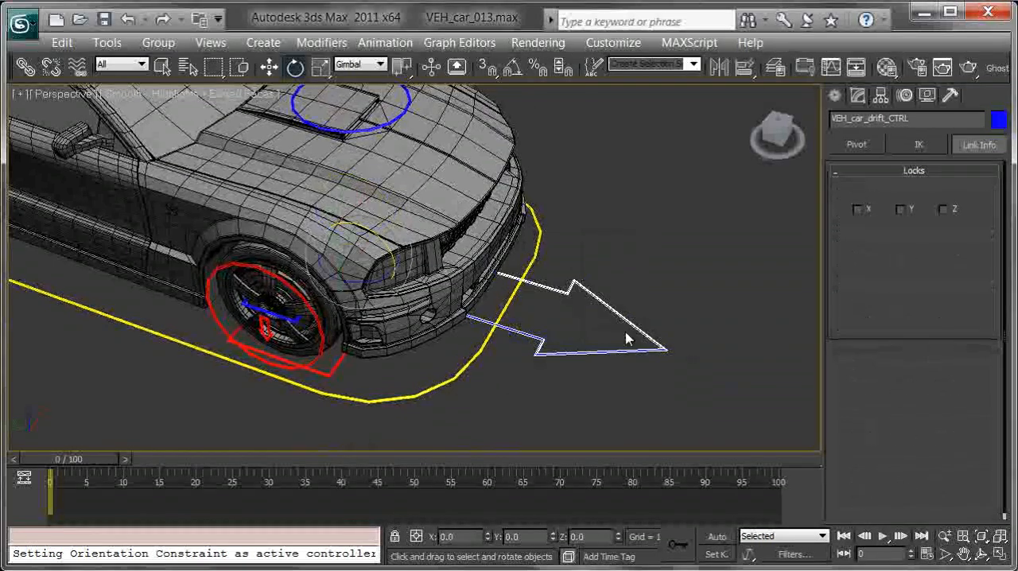
drag(377, 279, 472, 306)
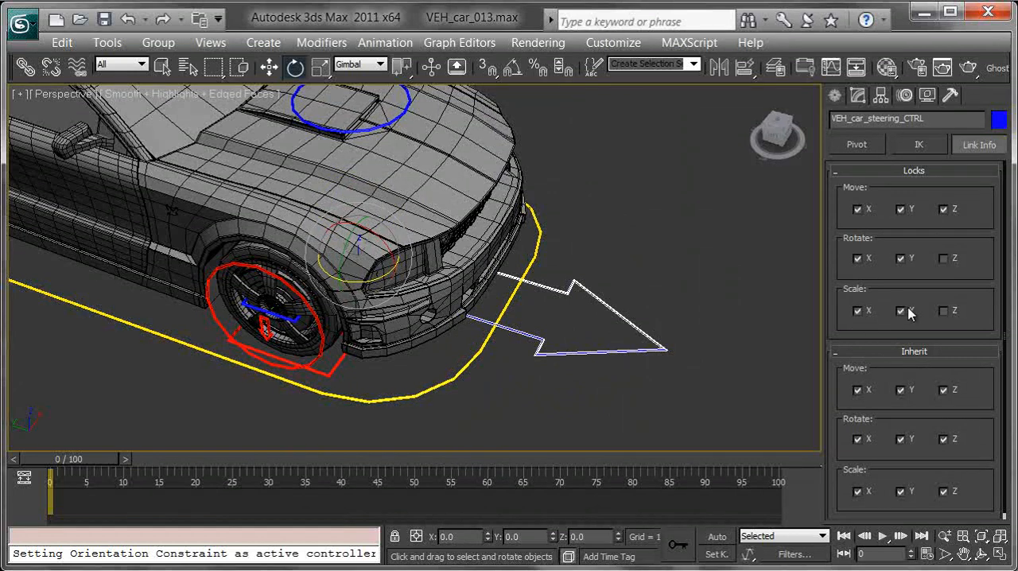
alt+middle_drag(549, 274, 628, 182)
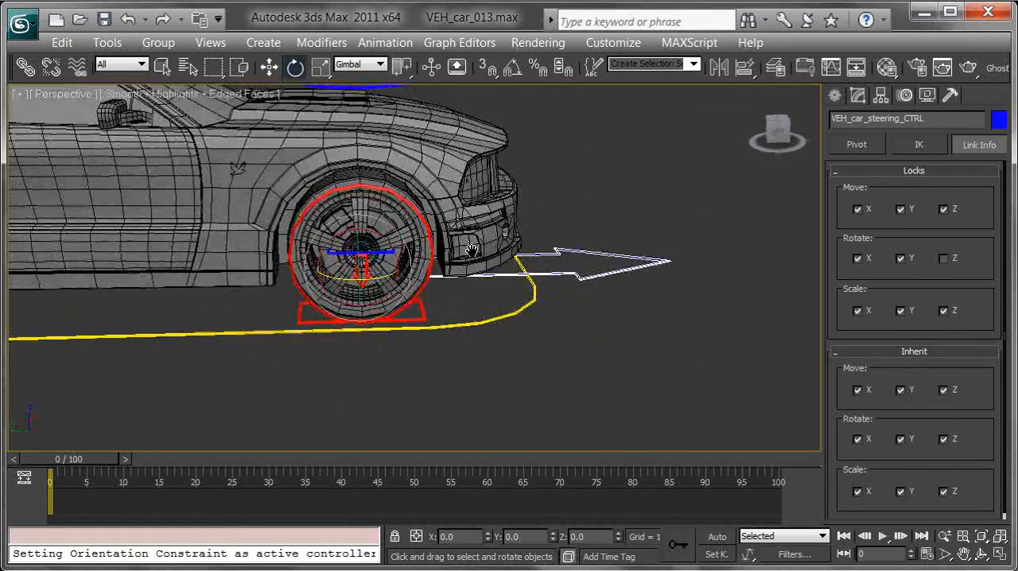
- Select VEH_car_axleRear_CTRL at the rear wheel
middle_drag(411, 237, 709, 250)
alt+middle_drag(223, 310, 367, 309)
alt+middle_drag(475, 329, 358, 320)
scroll(404, 98, up, 1)
scroll(383, 277, up, 4)
middle_drag(339, 252, 318, 241)
click(310, 239)
- Try moving and rotating VEH_car_axleRear_CTRL, undoing both transforms
scroll(310, 240, down, 5)
key(w)
drag(318, 241, 271, 339)
key(ctrl+z)
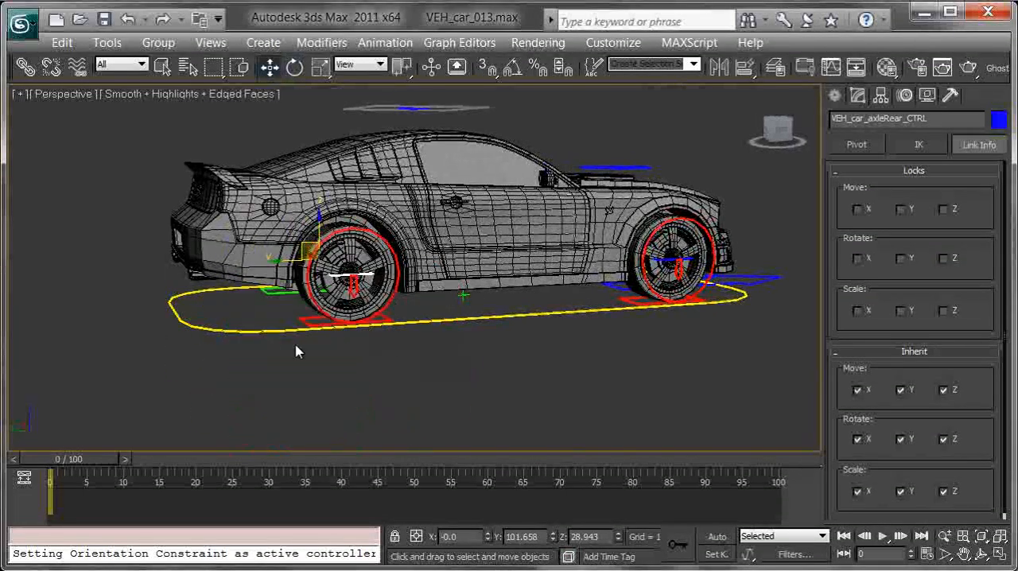
key(e)
mouse_move(325, 248)
mouse_down()
mouse_move(311, 229)
mouse_move(318, 255)
mouse_move(286, 236)
mouse_move(316, 252)
mouse_up()
key(ctrl+z)
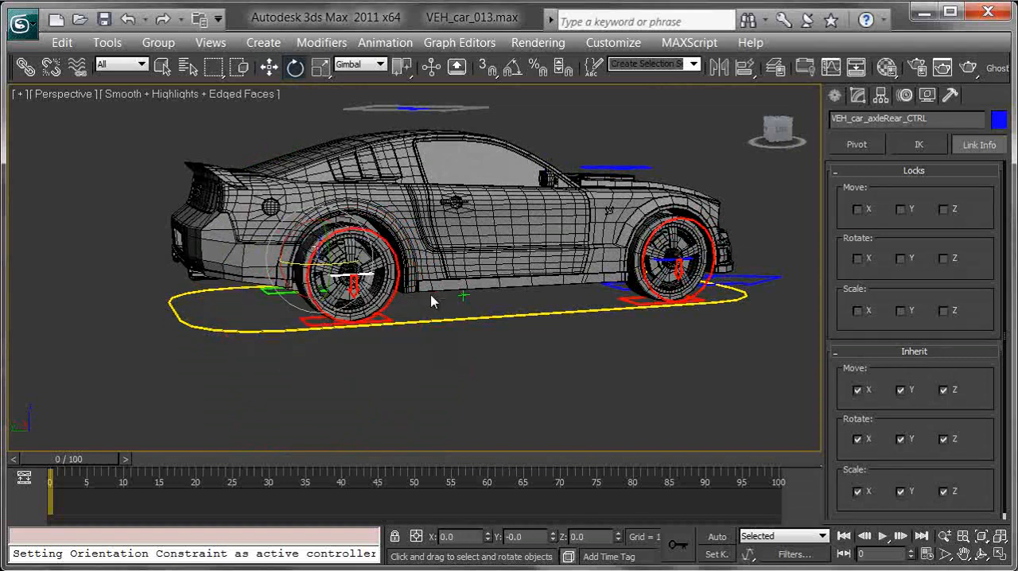
- Try scaling VEH_car_axleRear_CTRL and undo the scaling
middle_drag(432, 298, 443, 312)
key(r)
drag(327, 266, 655, 204)
alt+middle_drag(414, 238, 429, 322)
key(ctrl+z)
- Lock the scale of VEH_car_axleRear_CTRL on the X, Y and Z axes
click(857, 311)
click(900, 311)
click(944, 311)
- Select VEH_car_axleFront_CTRL at the front wheel and lock its scale on the X, Y and Z axes
alt+middle_drag(652, 305, 556, 310)
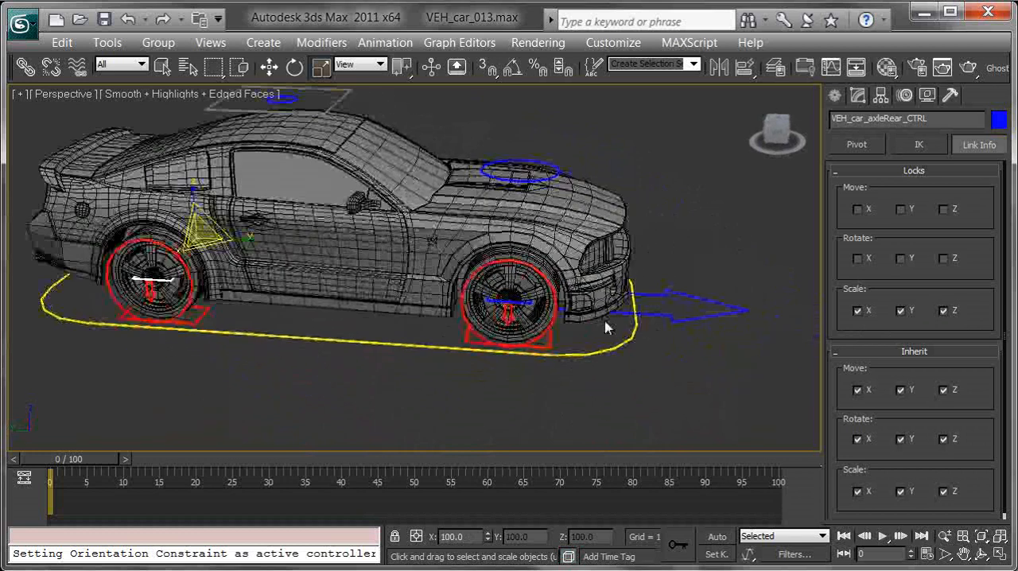
click(530, 301)
click(921, 314)
- Select the VEH_car_wheelRear_R_CTRL rectangle under the right rear wheel
alt+middle_drag(494, 334, 551, 331)
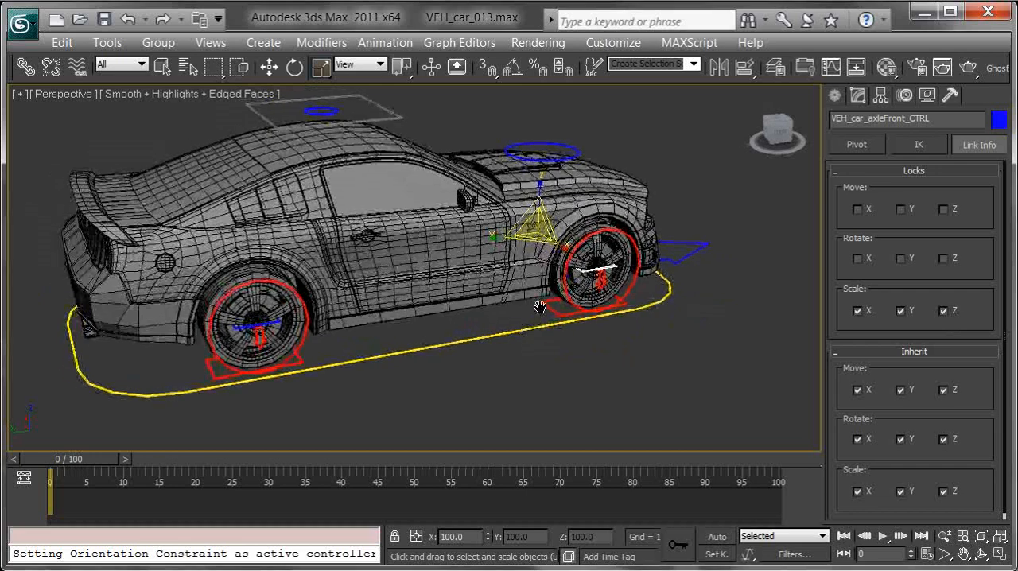
middle_drag(432, 354, 500, 332)
scroll(500, 331, up, 3)
click(206, 409)
alt+middle_drag(325, 450, 383, 416)
- Try scaling and moving VEH_car_wheelRear_R_CTRL from the side of the car, cancelling each transform
drag(341, 335, 259, 352)
right_click(259, 351)
key(w)
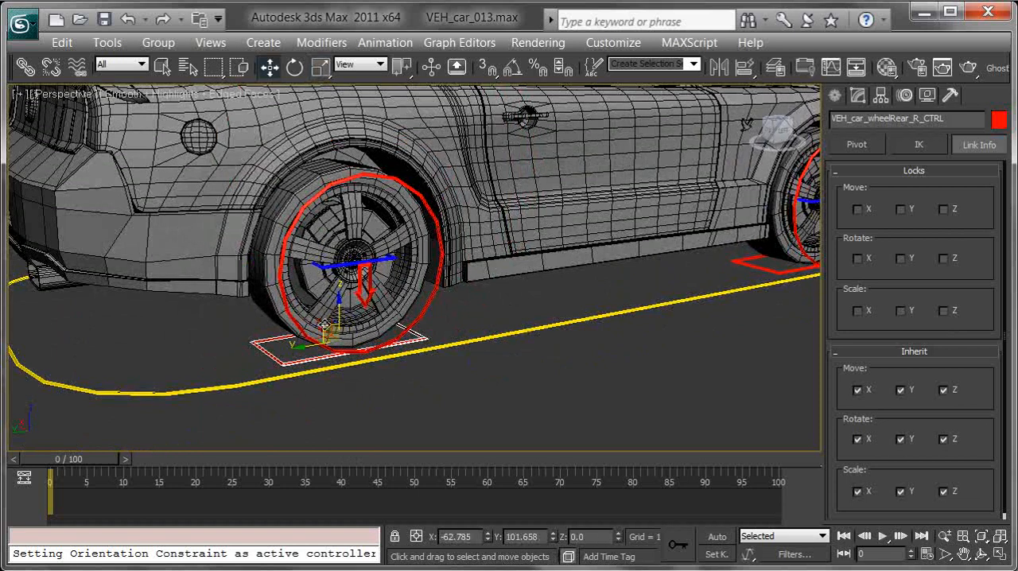
alt+middle_drag(325, 325, 390, 324)
drag(620, 257, 726, 304)
right_click(726, 304)
mouse_move(636, 236)
mouse_down()
mouse_move(633, 261)
mouse_move(631, 241)
mouse_up()
right_click(631, 240)
- Try moving VEH_car_wheelRear_R_CTRL sideways and vertically as seen from behind the car, and cancel the move
alt+middle_drag(643, 287, 663, 290)
drag(675, 299, 720, 292)
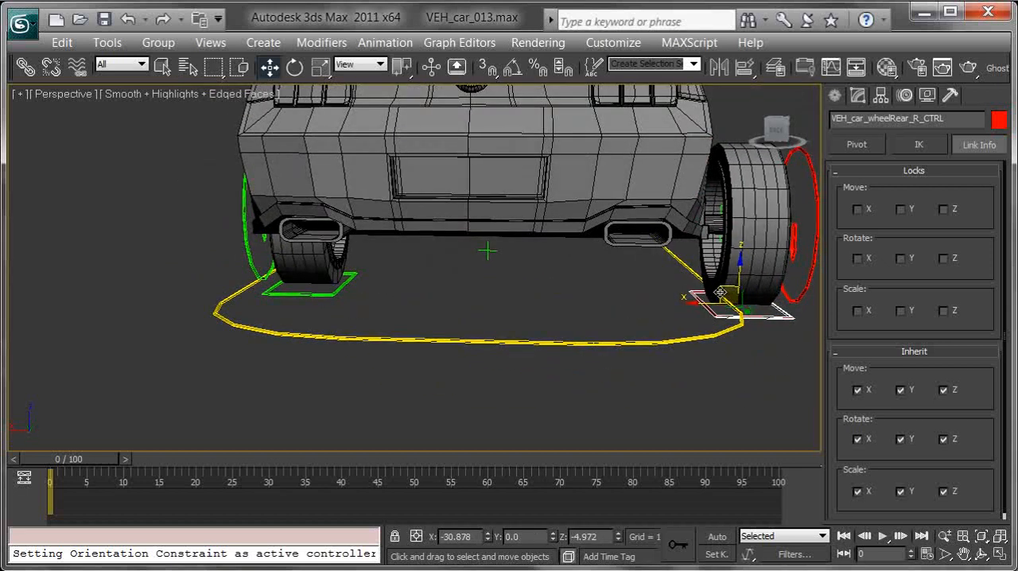
alt+middle_drag(714, 310, 599, 309)
alt+middle_drag(493, 293, 550, 283)
drag(588, 310, 761, 362)
right_click(760, 362)
alt+middle_drag(696, 353, 677, 254)
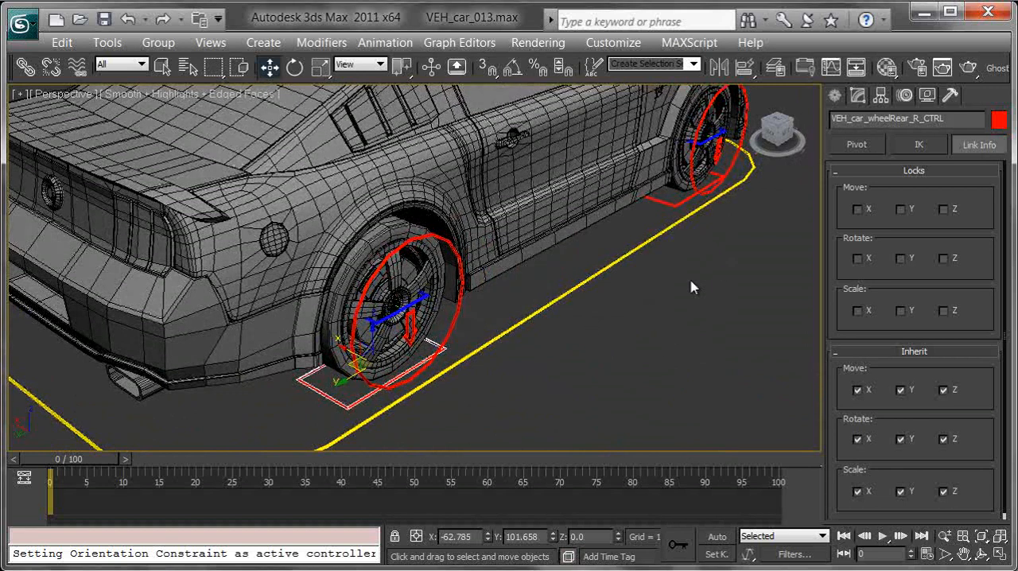
- Test rotating VEH_car_wheelRear_R_CTRL and lock its scale on the X, Y and Z axes
middle_drag(488, 299, 510, 271)
key(e)
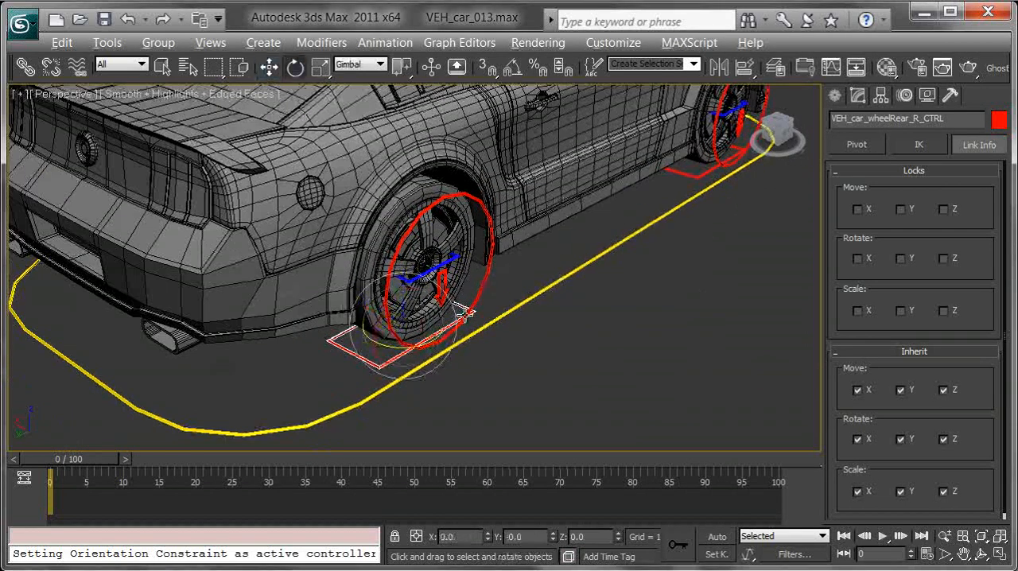
alt+middle_drag(463, 323, 449, 316)
mouse_move(324, 288)
mouse_down()
mouse_move(329, 318)
mouse_move(295, 356)
mouse_move(318, 286)
mouse_move(338, 284)
mouse_move(352, 301)
mouse_move(331, 298)
mouse_up()
right_click(330, 302)
alt+middle_drag(466, 320, 438, 302)
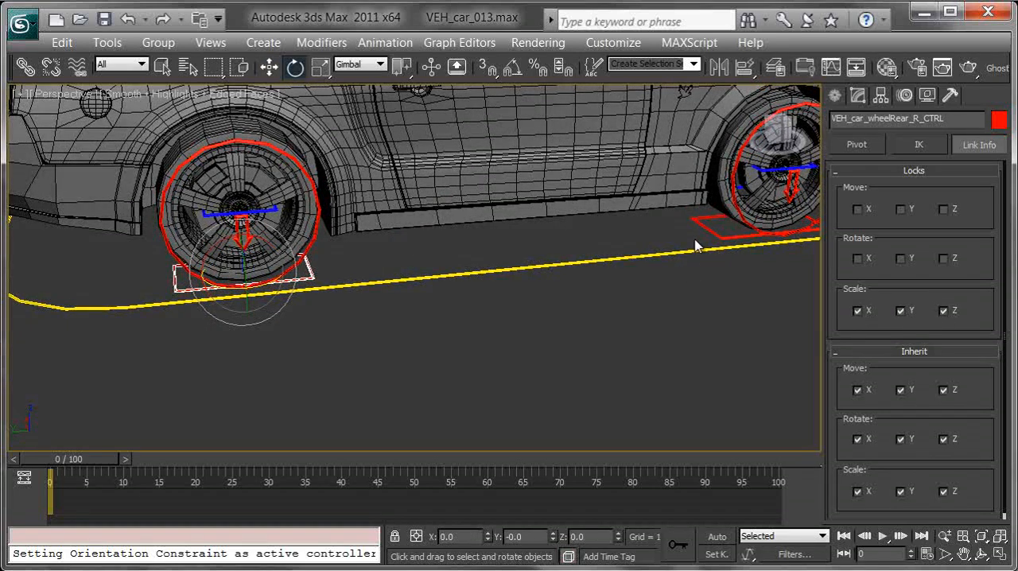
- Lock scale on X, Y and Z for the front right, front left and rear left wheel CTRL rectangles
click(730, 237)
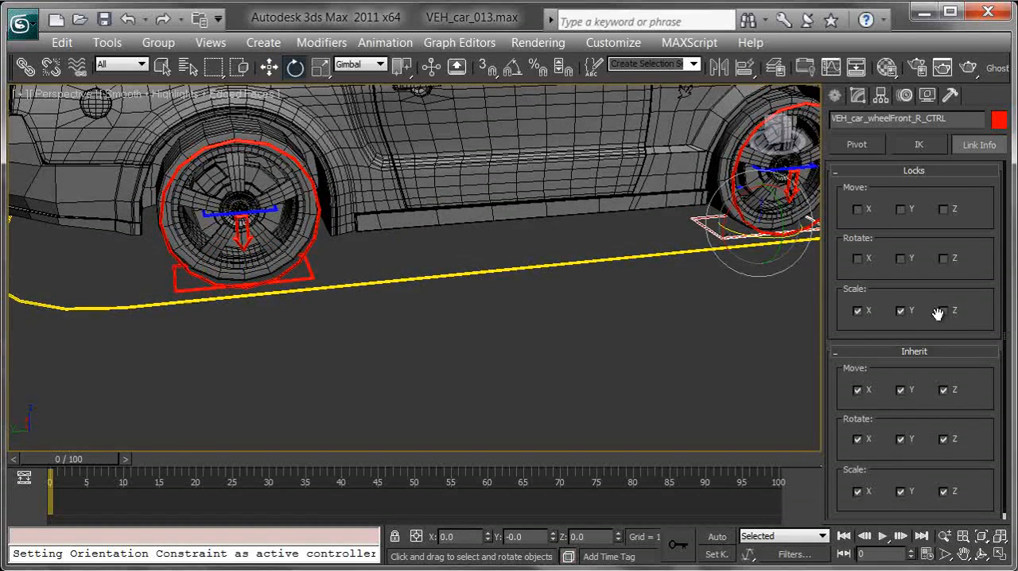
alt+middle_drag(711, 326, 406, 362)
click(375, 353)
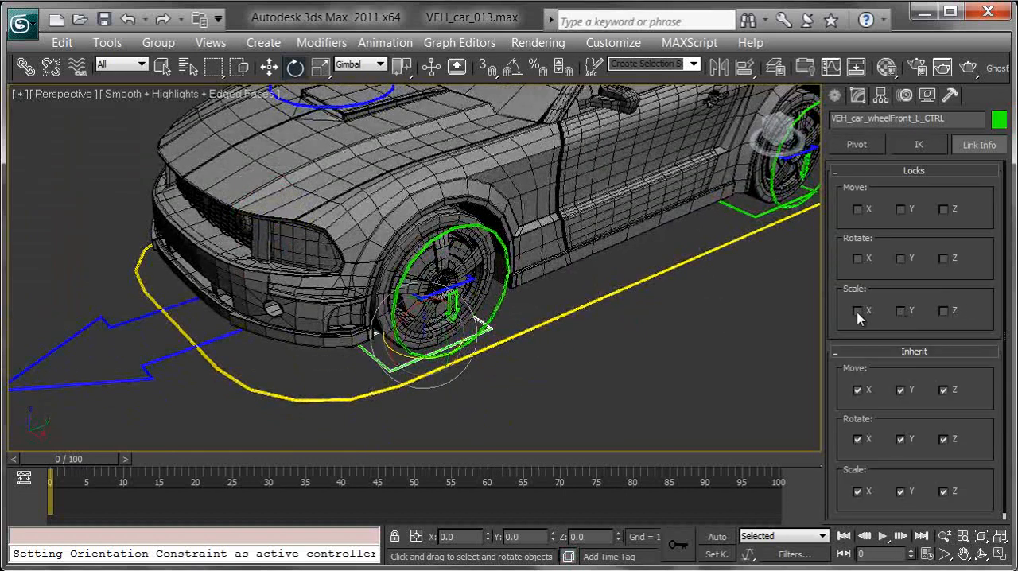
click(728, 208)
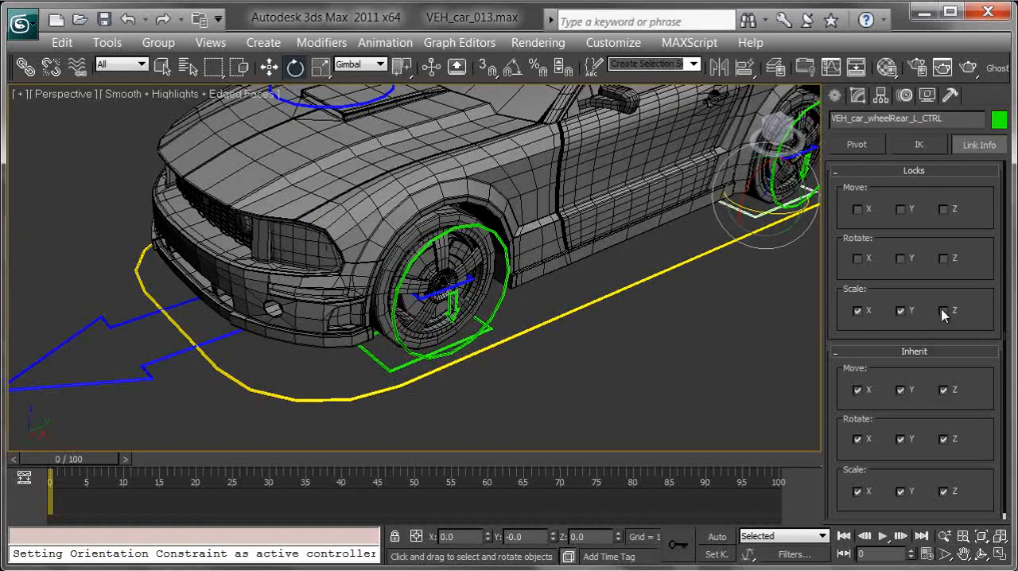
- Test rotating VEH_car_wheelRotationRear_R_CTRL, cancel the rotation, and lock the control's rotation on X and Y
alt+middle_drag(567, 358, 408, 222)
middle_drag(335, 320, 428, 309)
scroll(427, 308, up, 3)
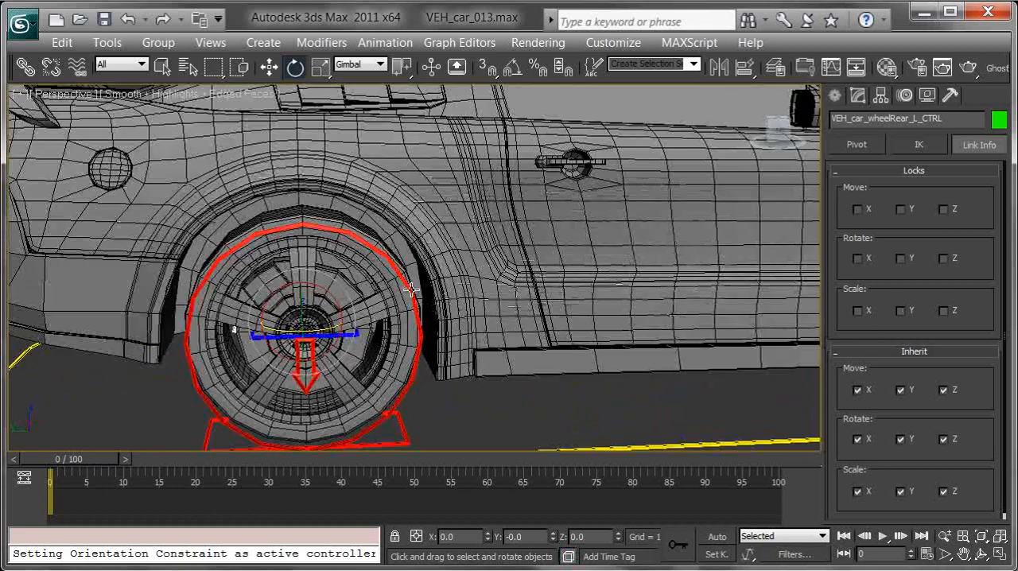
click(328, 296)
drag(322, 289, 267, 268)
right_click(267, 268)
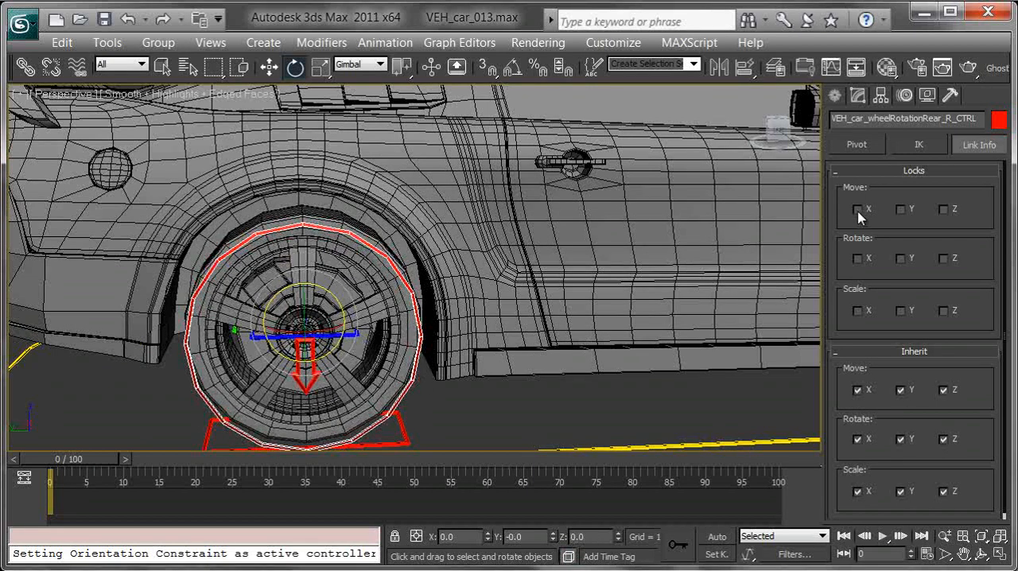
click(904, 260)
click(865, 262)
- Lock move and scale on X, Y and Z and rotation on X and Y for VEH_car_wheelRotationRear_L_CTRL
drag(311, 288, 251, 254)
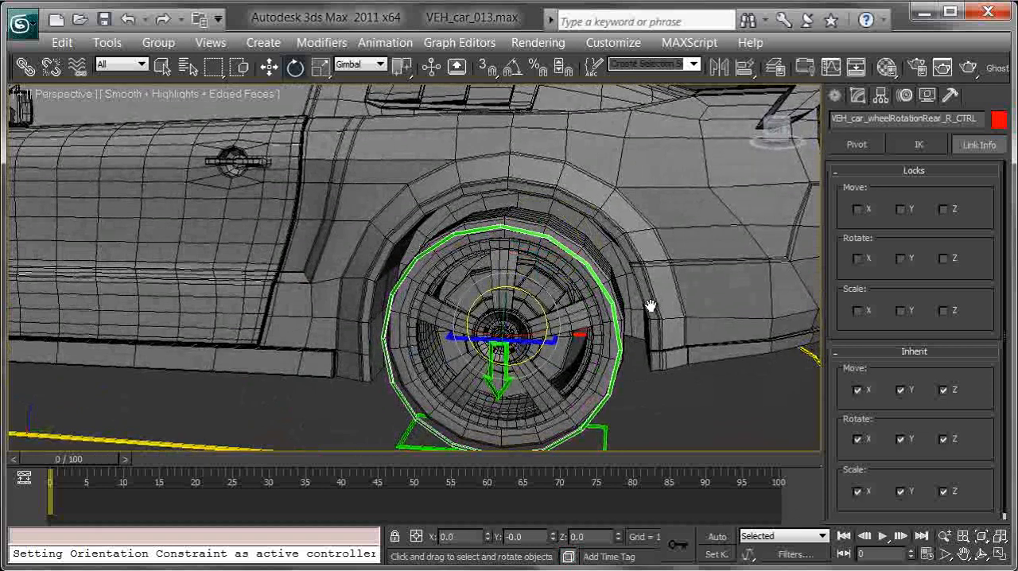
click(902, 259)
click(864, 261)
click(858, 209)
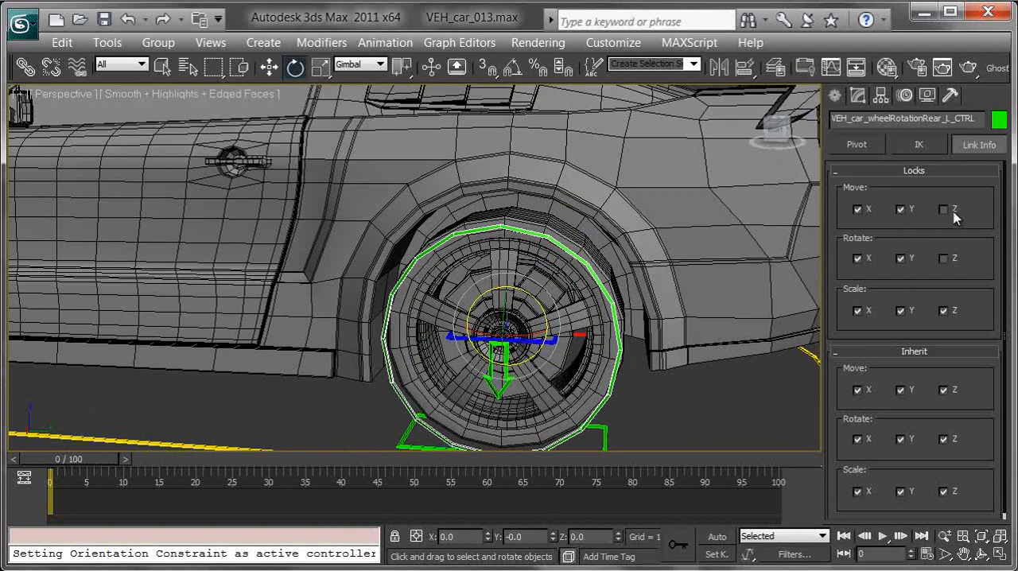
- Lock all move and scale axes plus X and Y rotation on VEH_car_wheelRotationFront_L_CTRL
middle_drag(441, 293, 950, 299)
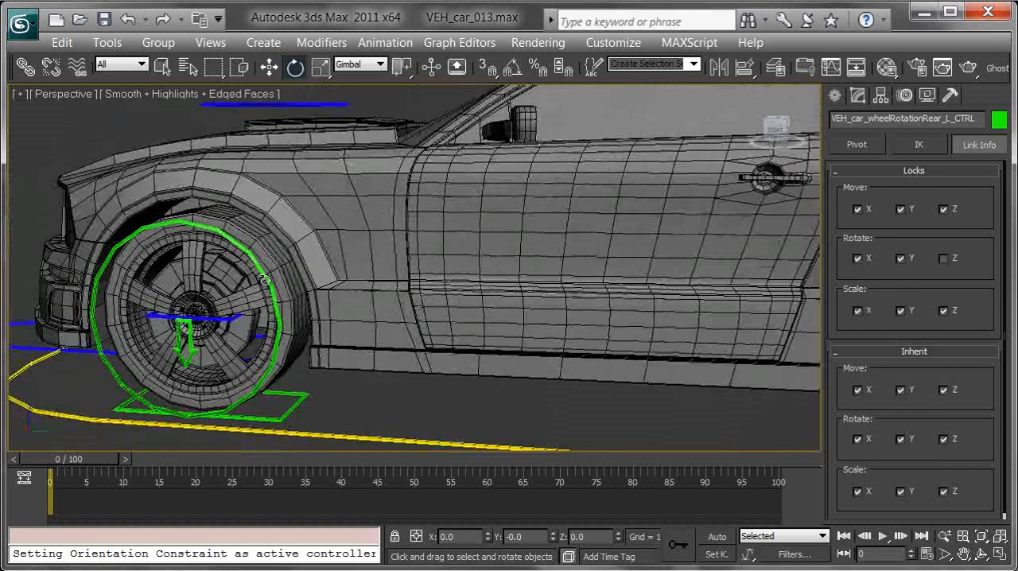
click(265, 280)
click(950, 211)
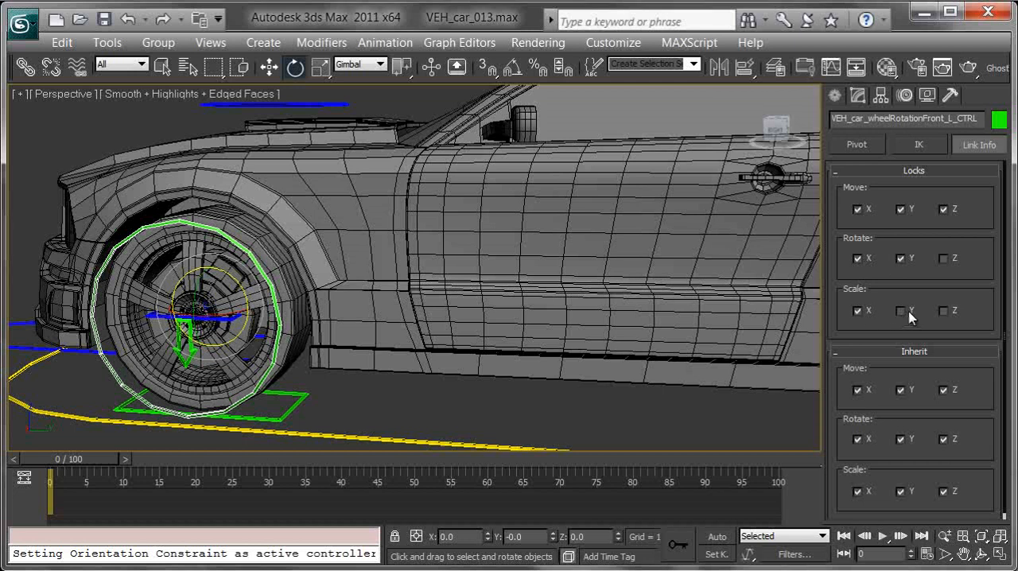
- Lock all move and scale axes plus X and Y rotation on VEH_car_wheelRotationFront_R_CTRL
alt+middle_drag(451, 284, 604, 288)
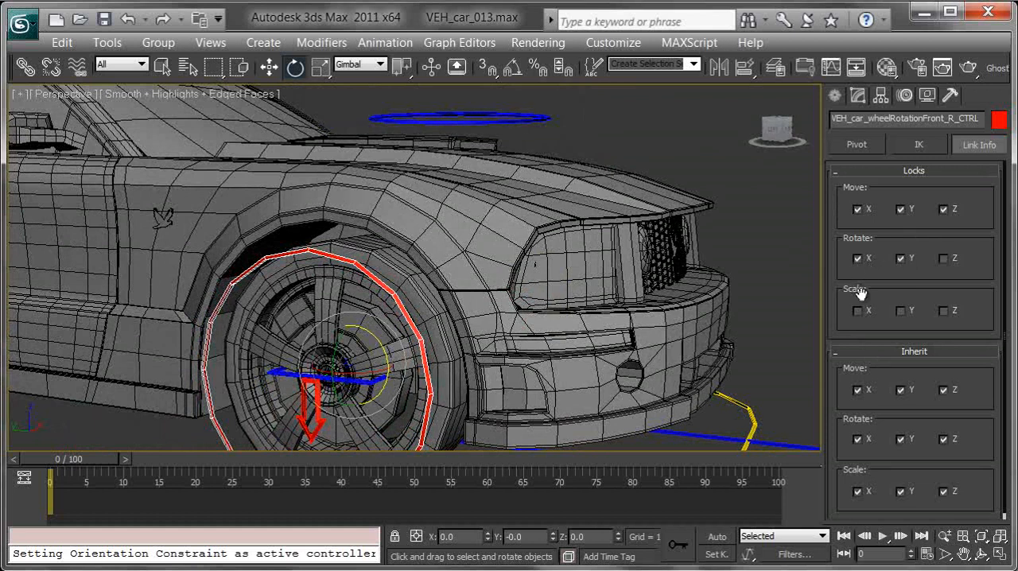
click(943, 311)
middle_drag(394, 321, 603, 241)
drag(586, 256, 518, 228)
key(ctrl+z)
- Select the VEH_car_tyreRear_R_CTRL arrow at the centre of the right rear wheel
middle_drag(336, 253, 515, 275)
scroll(511, 274, down, 4)
alt+middle_drag(353, 254, 392, 249)
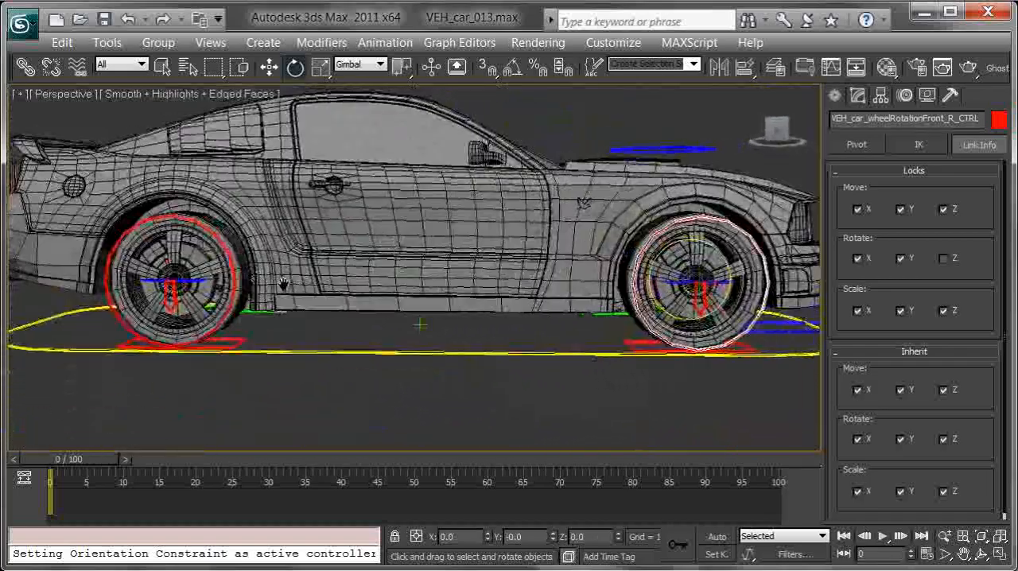
middle_drag(246, 280, 490, 272)
scroll(491, 272, up, 4)
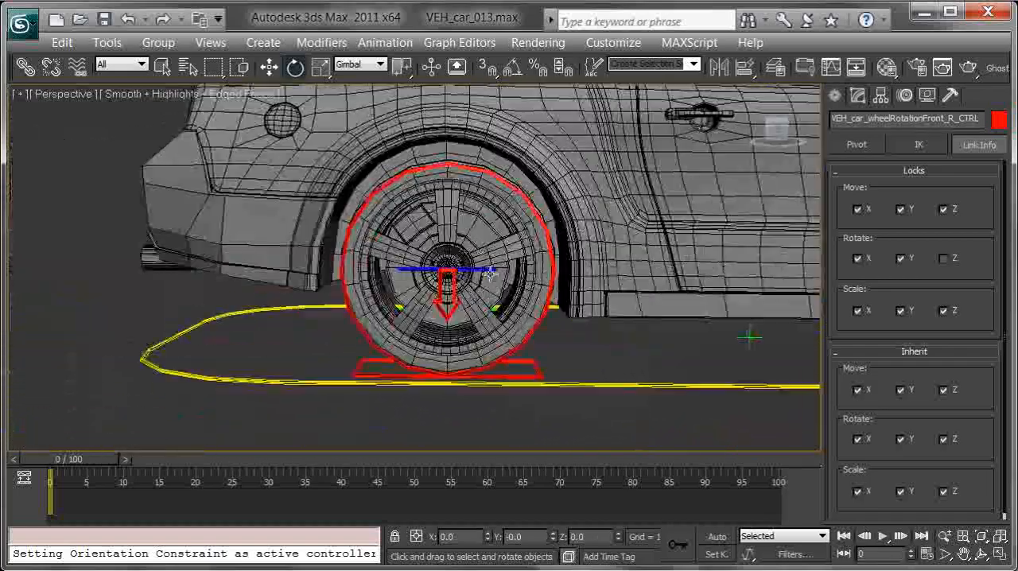
click(454, 297)
- Try moving VEH_car_tyreRear_R_CTRL vertically, cancel the move, and inspect the control from behind and from the side
key(w)
drag(444, 247, 443, 395)
right_click(443, 395)
alt+middle_drag(443, 400, 541, 332)
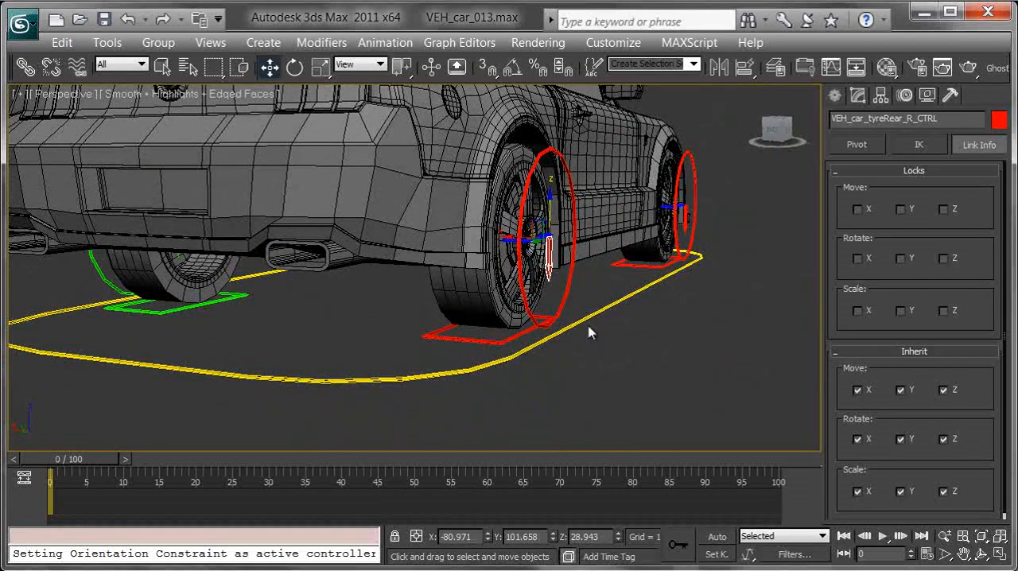
alt+middle_drag(572, 226, 452, 238)
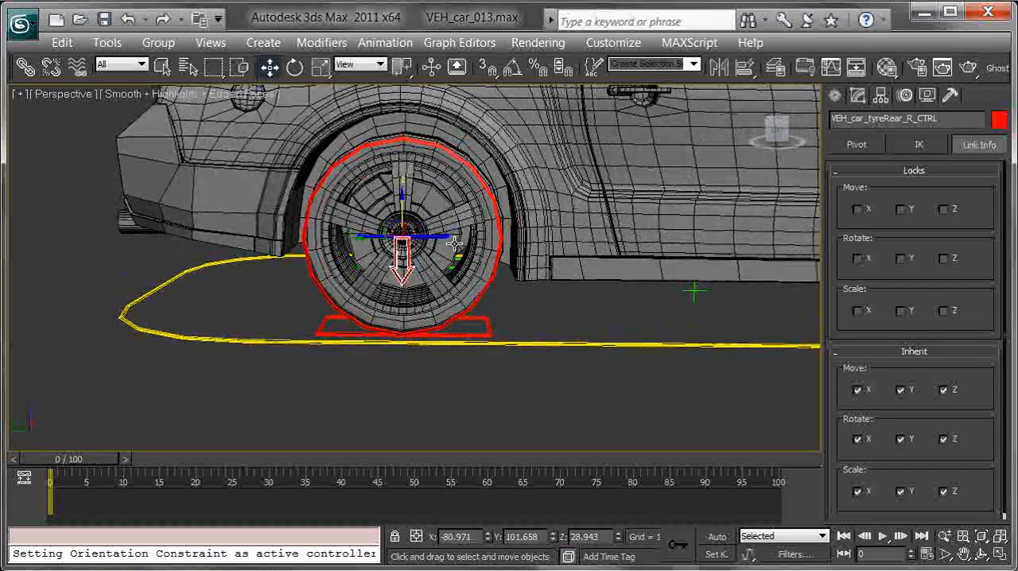